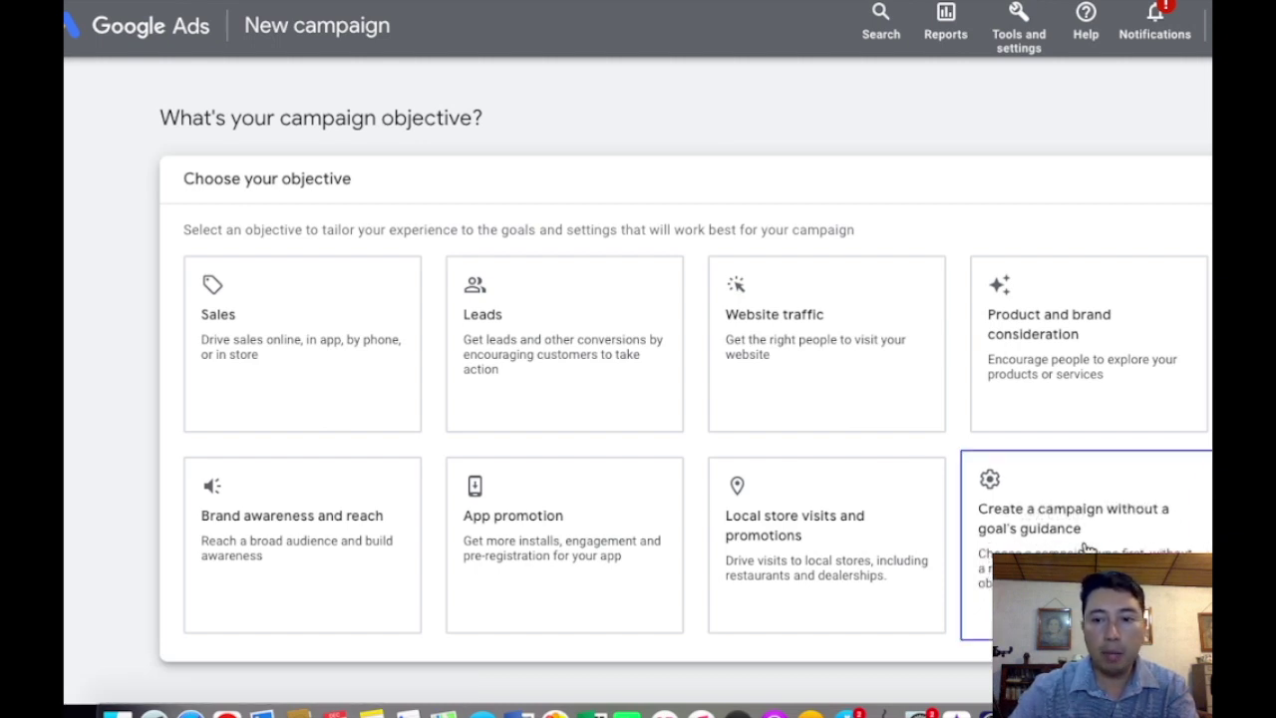
# Start a campaign without a goal's guidance, using the Video campaign type and the Custom video campaign subtype
pyautogui.click(1086, 548)
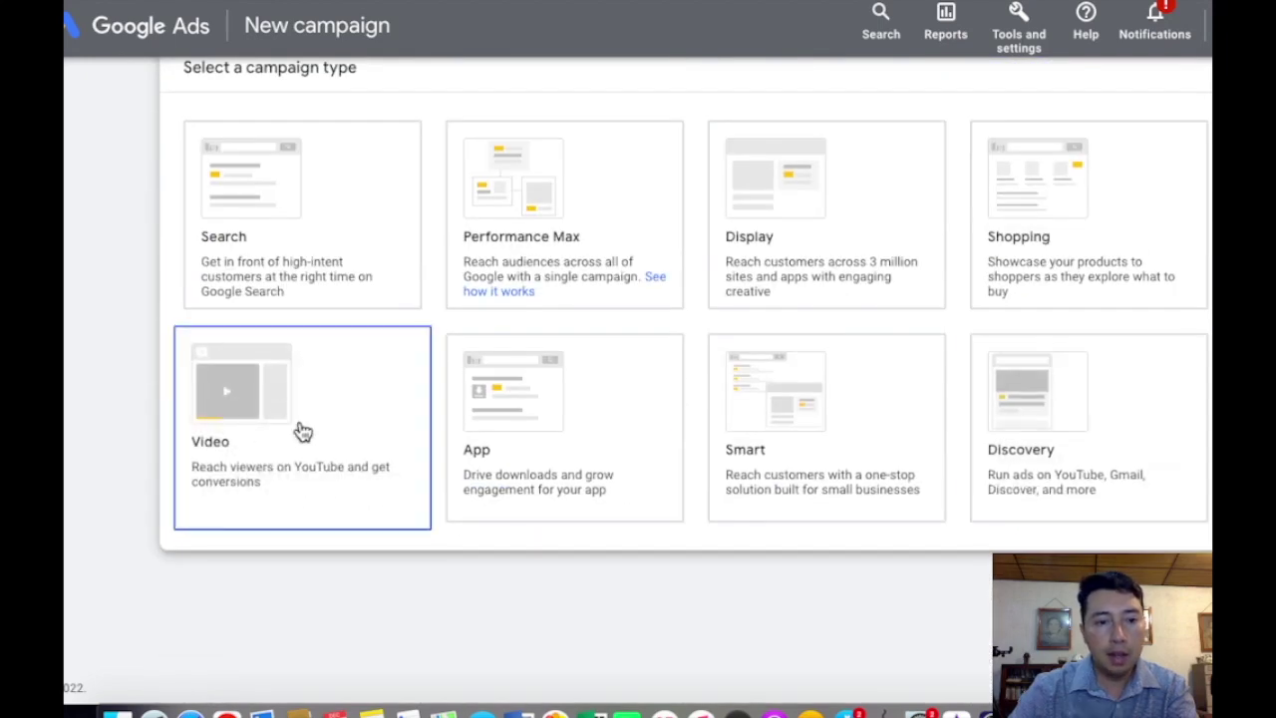
pyautogui.click(304, 431)
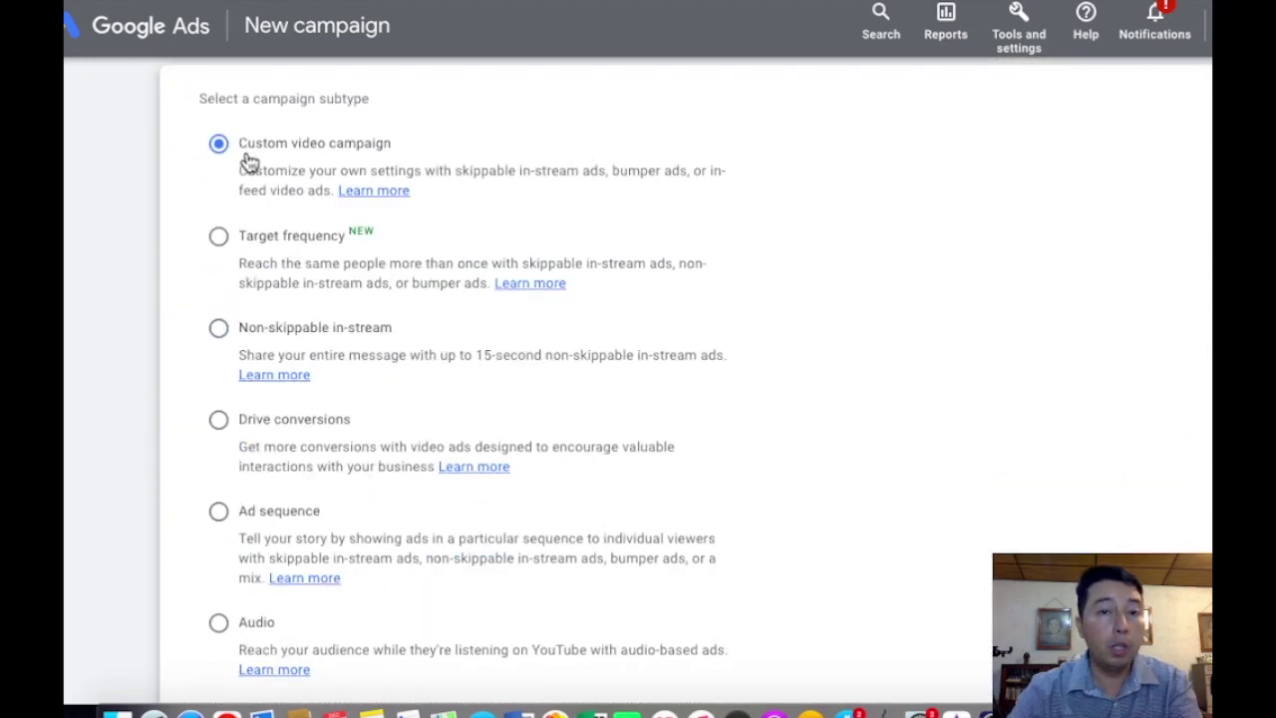
pyautogui.scroll(-3, 1156, 514)
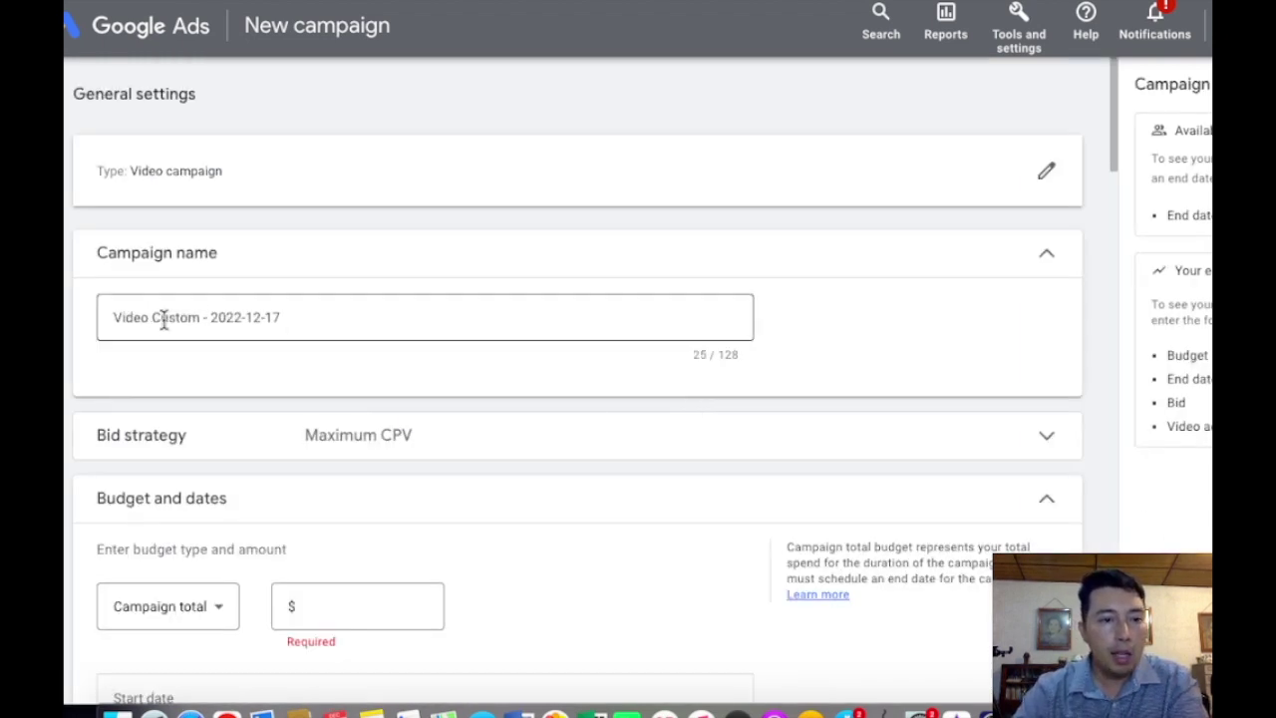
# Name the campaign "Youtube shorts ads test"
pyautogui.click(327, 316)
pyautogui.tripleClick(327, 316)
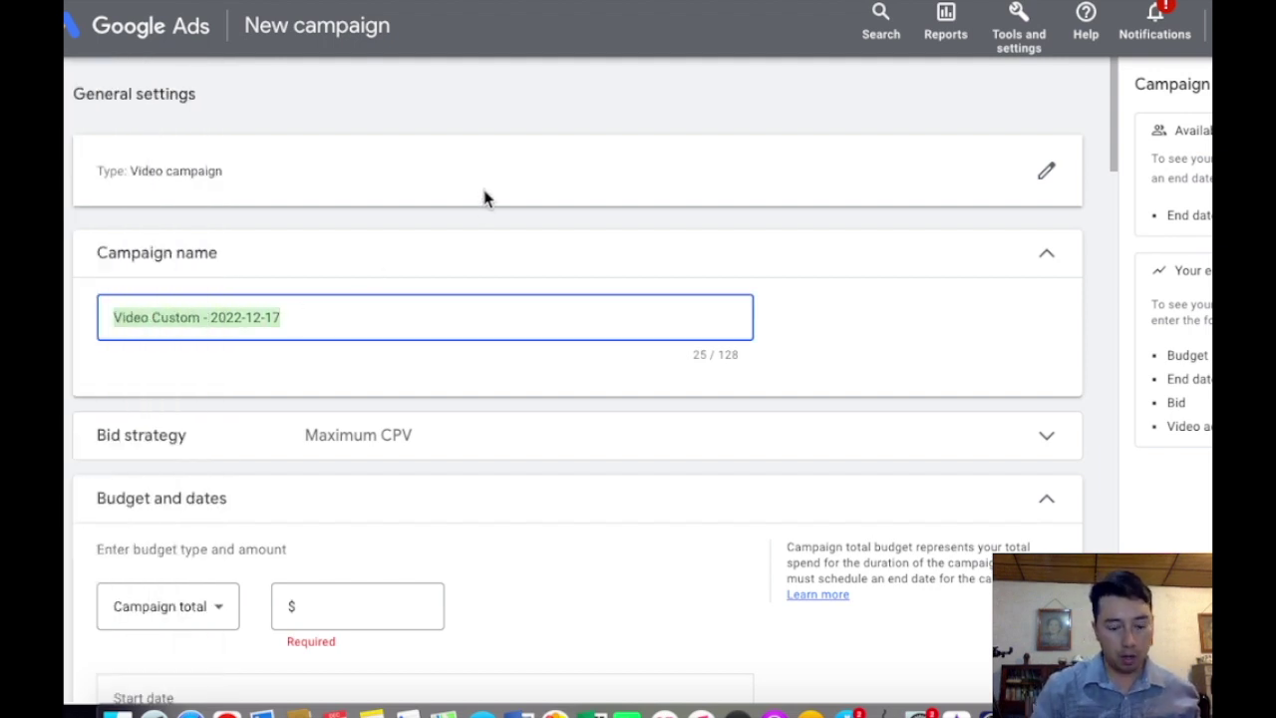
pyautogui.write('Youtube shor')
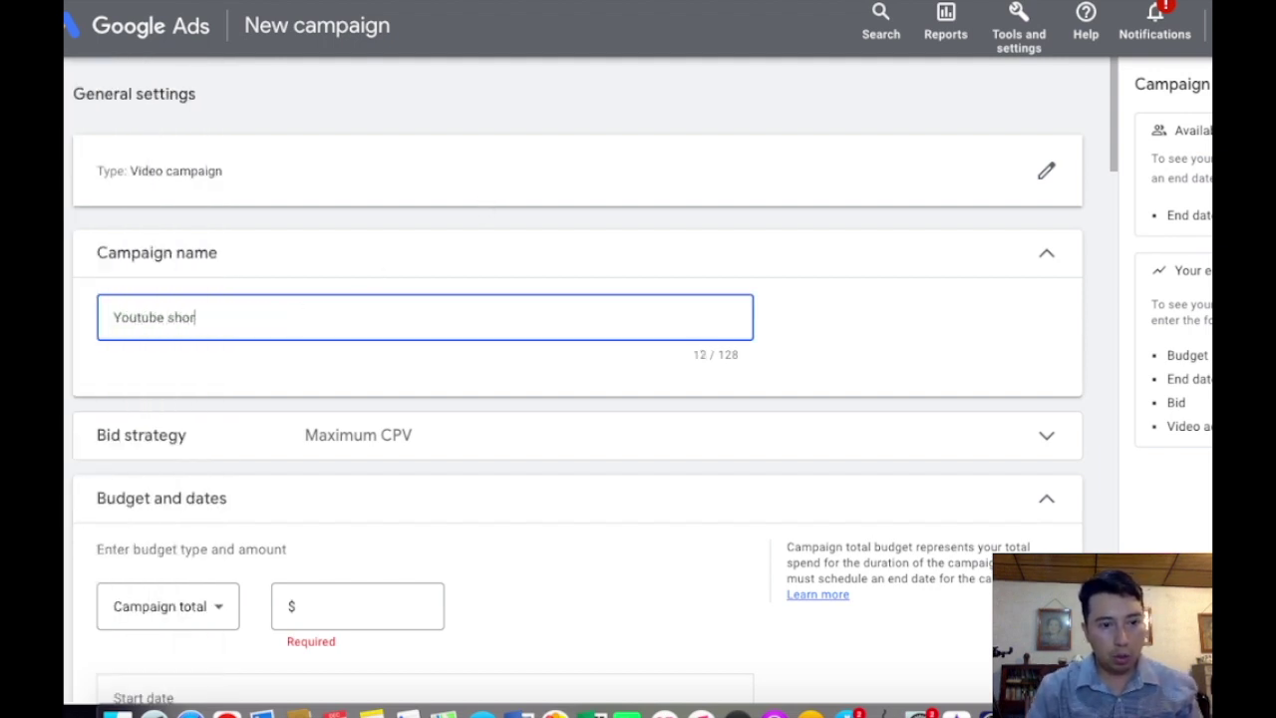
pyautogui.write('ts ads test')
pyautogui.click(1045, 255)
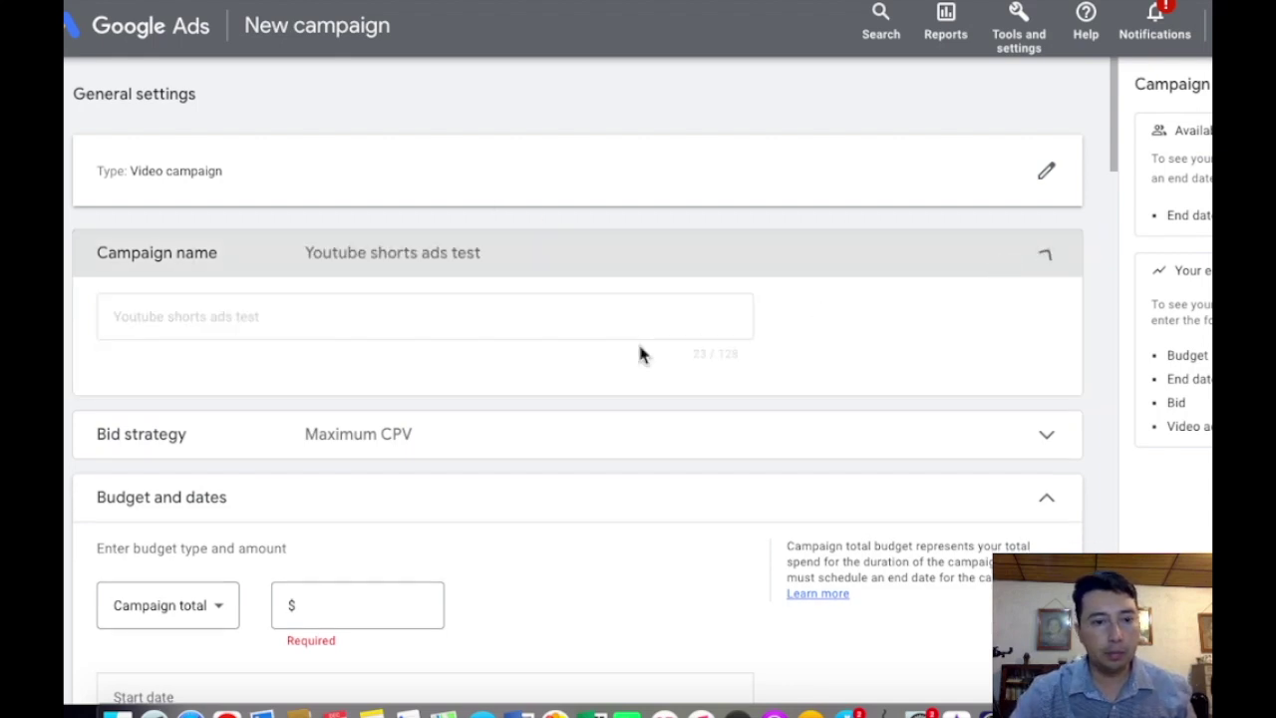
# Keep Maximum CPV as the bid strategy and set a daily budget of $10
pyautogui.click(464, 322)
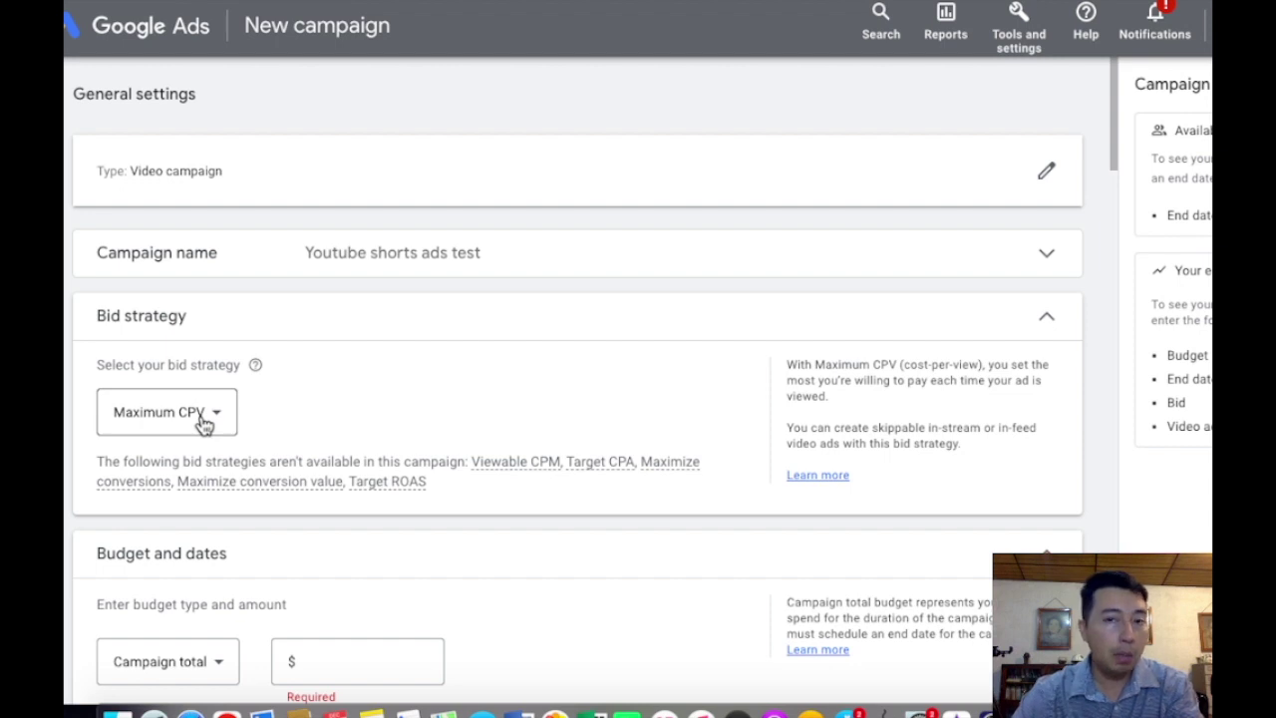
pyautogui.click(1047, 316)
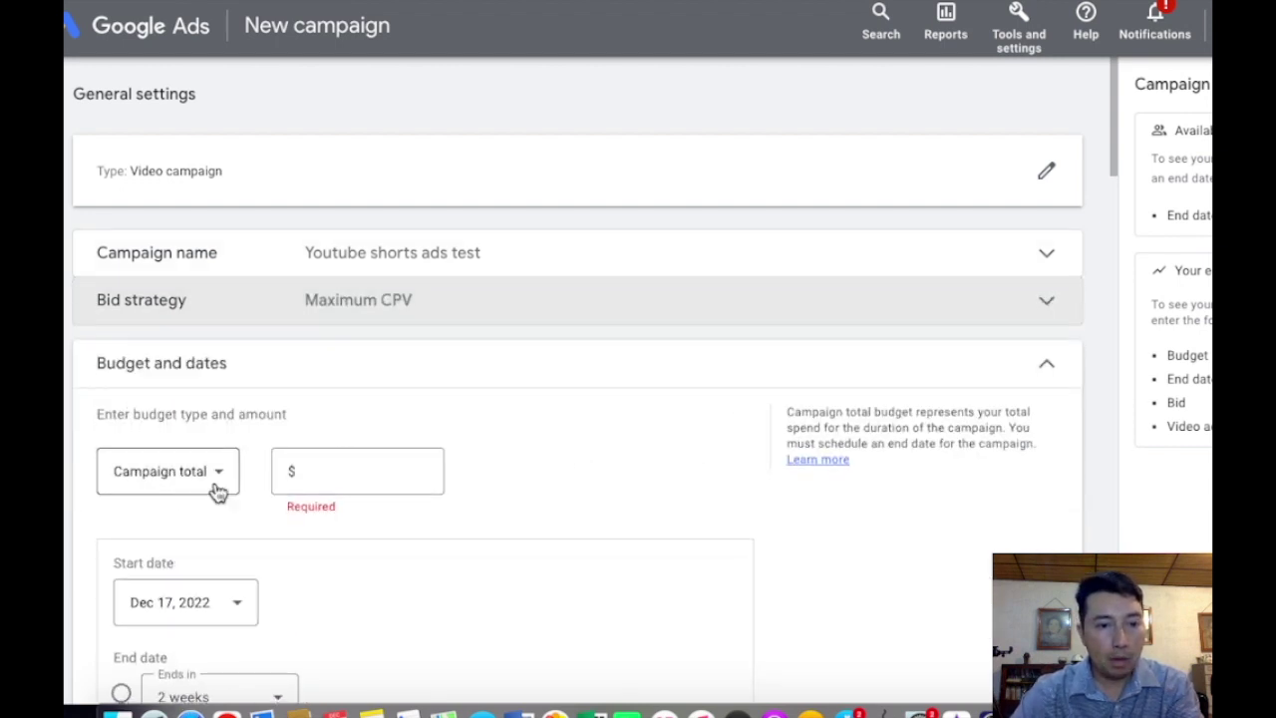
pyautogui.click(213, 472)
pyautogui.click(169, 492)
pyautogui.click(352, 467)
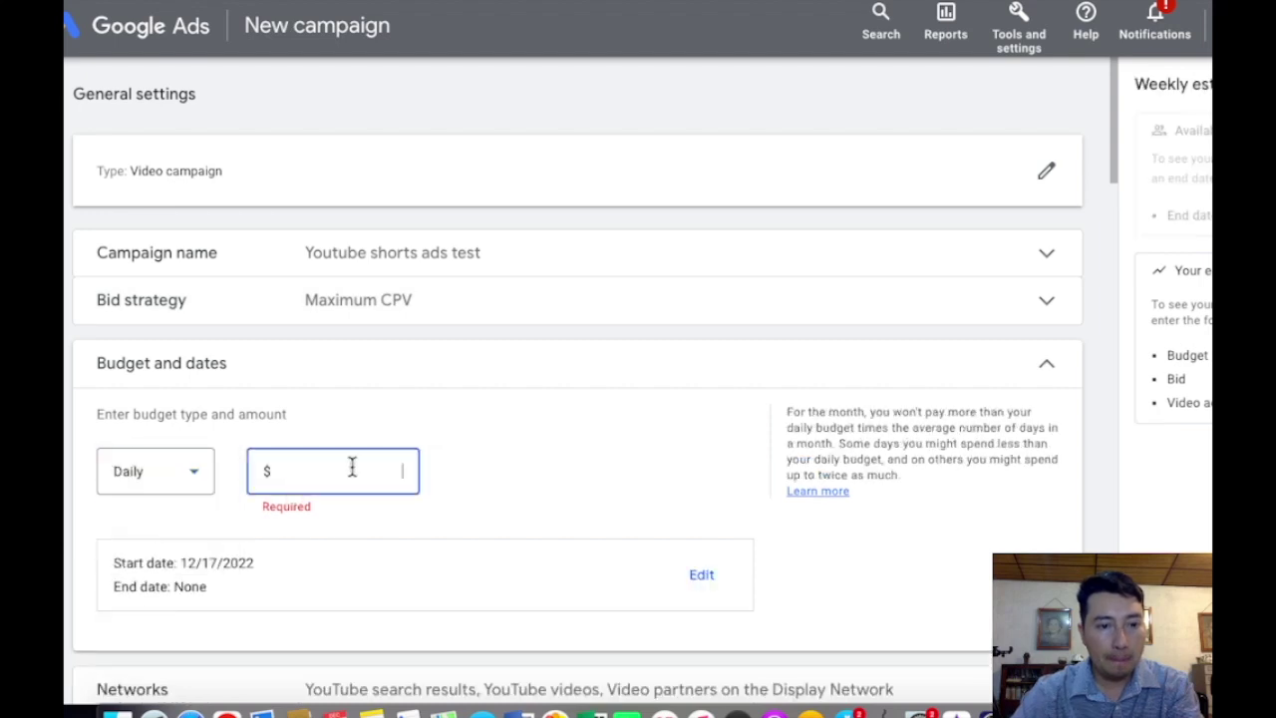
pyautogui.write('10')
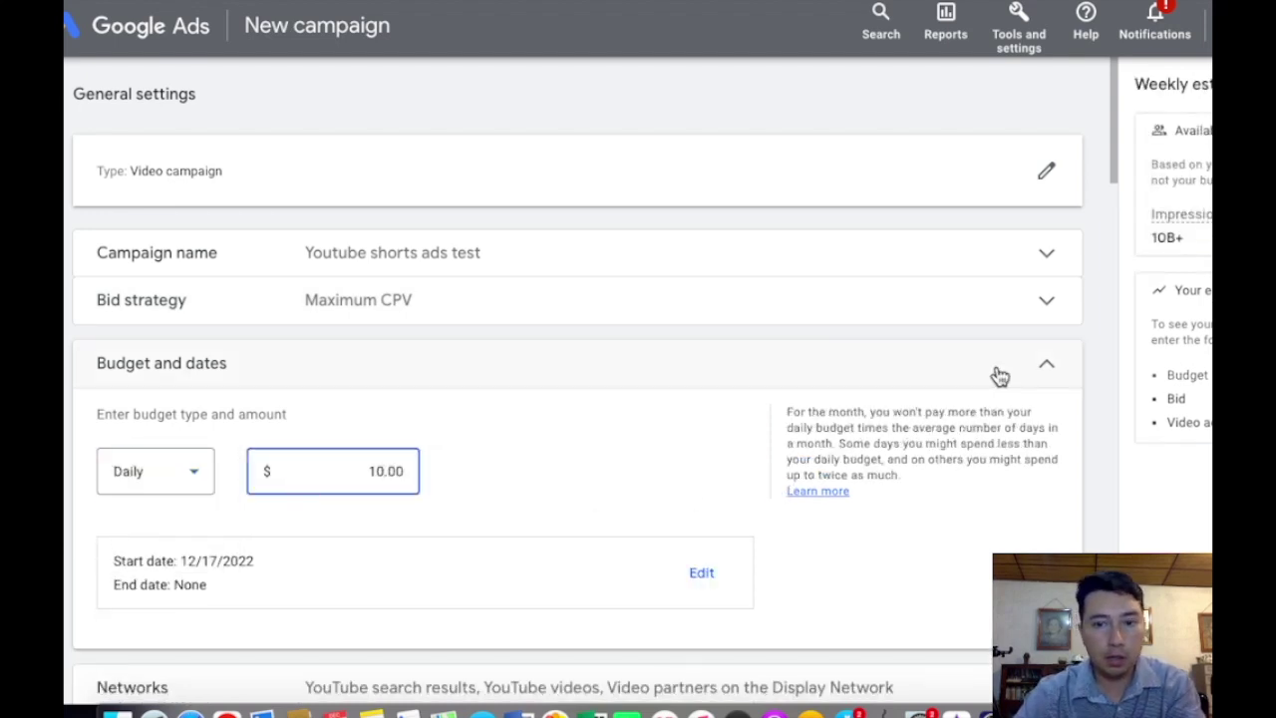
pyautogui.click(1048, 370)
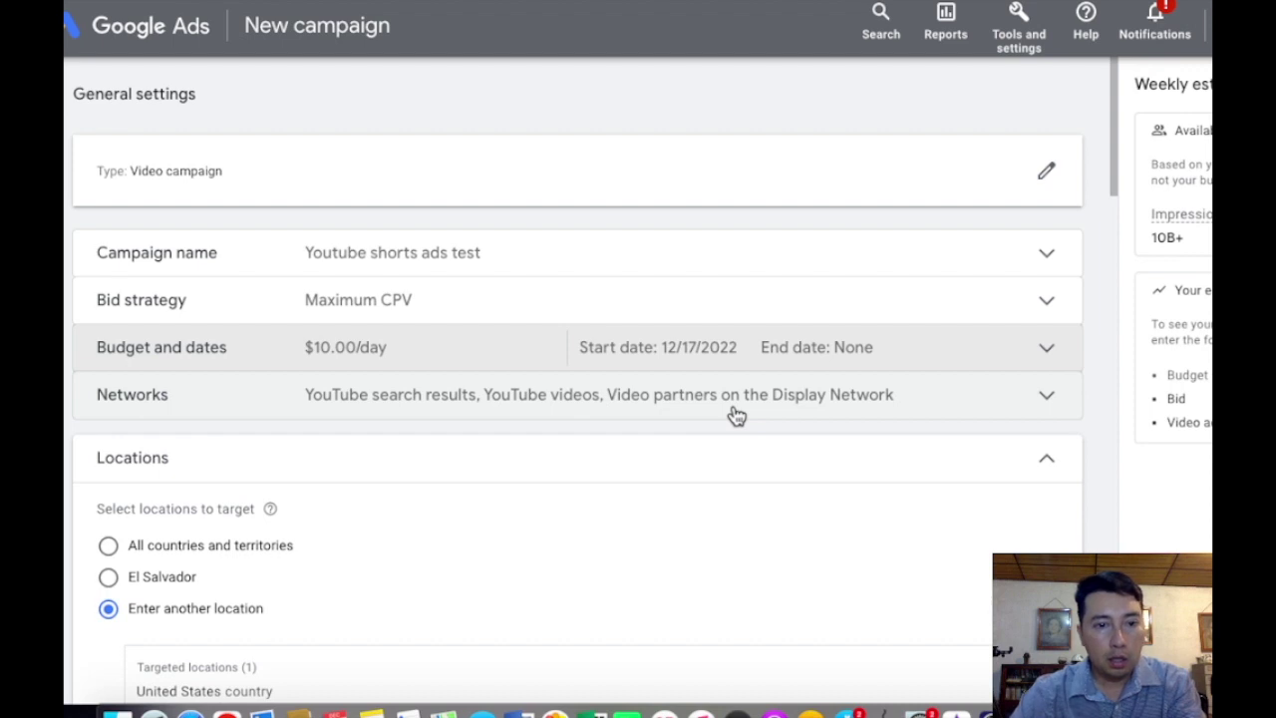
# Exclude video partners on the Display Network from the campaign's networks
pyautogui.click(1007, 399)
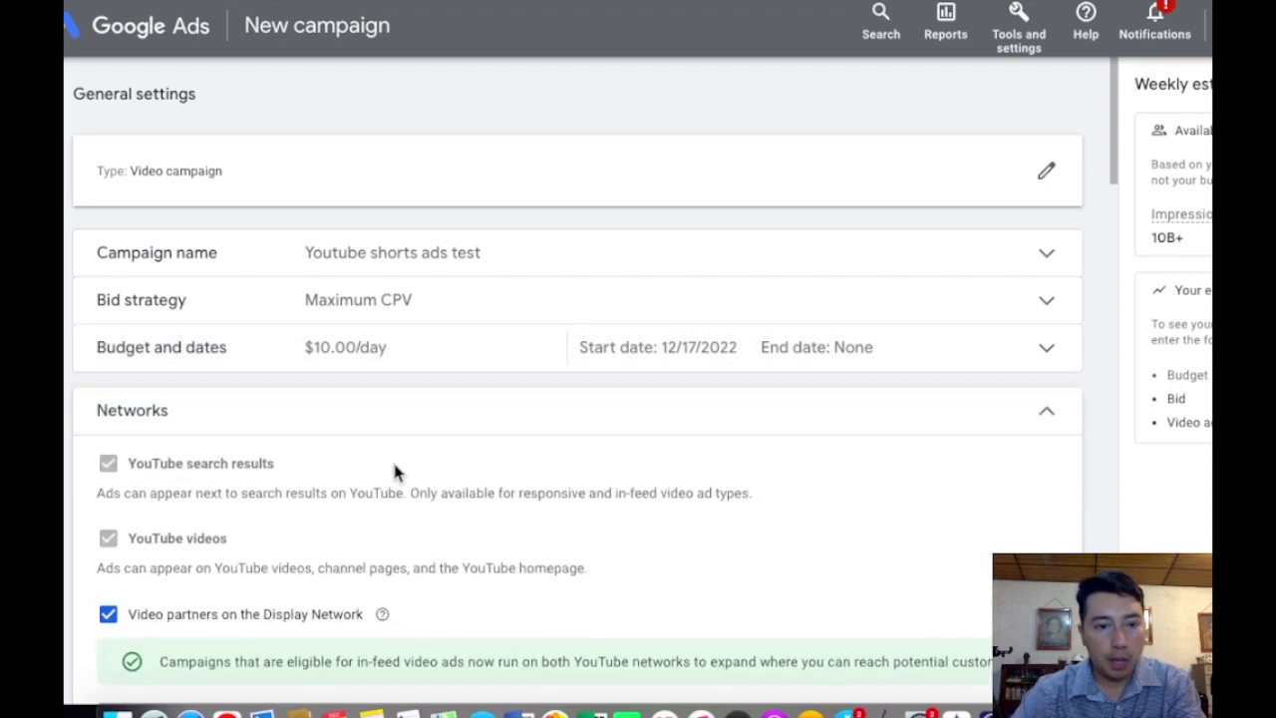
pyautogui.scroll(-2, 394, 470)
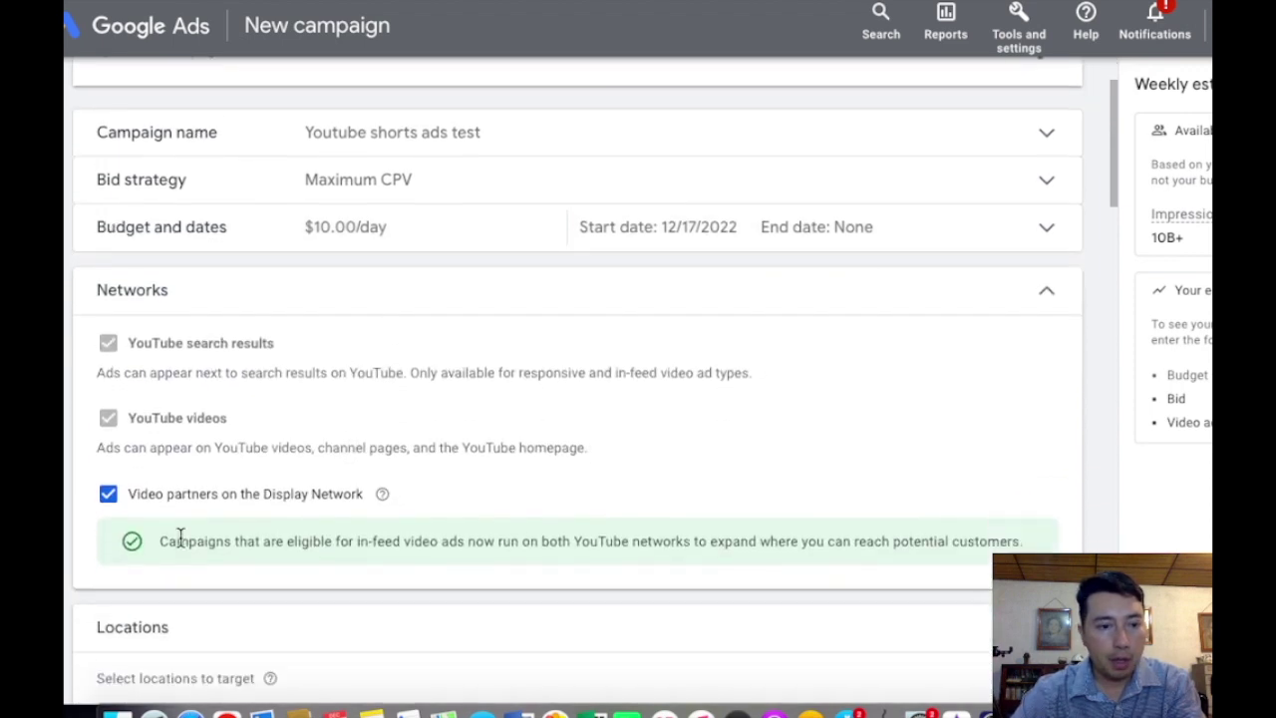
pyautogui.click(108, 494)
pyautogui.click(1047, 297)
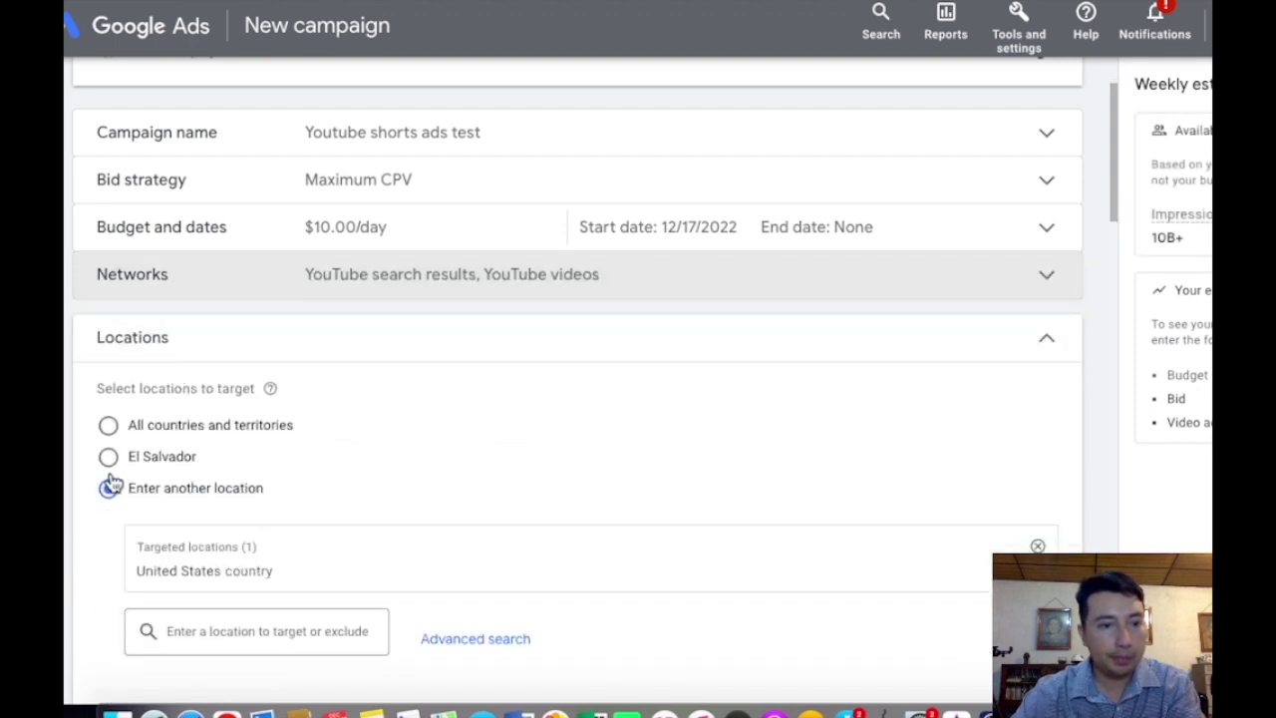
# Keep the United States as the targeted location and English as the customer language
pyautogui.click(1042, 351)
pyautogui.scroll(-1, 697, 379)
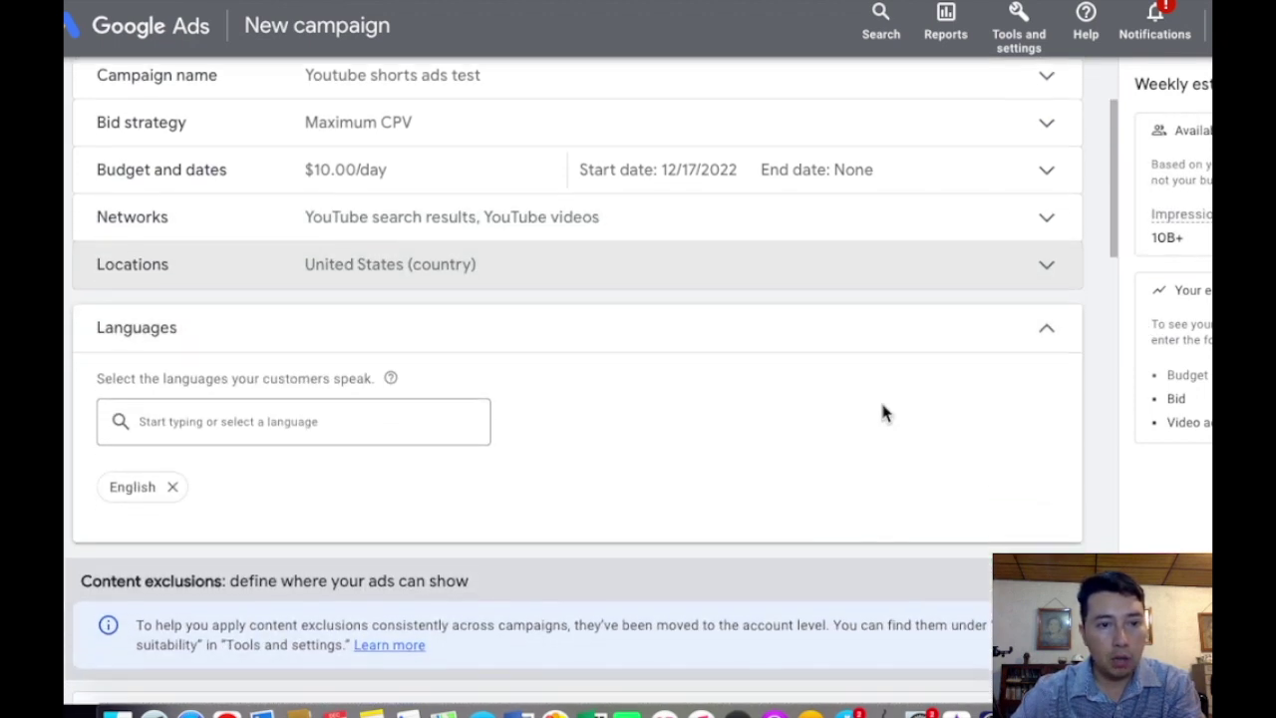
pyautogui.click(1047, 337)
# Set specific device targeting to mobile phones only, excluding computers, tablets and TV screens
pyautogui.scroll(-3, 396, 350)
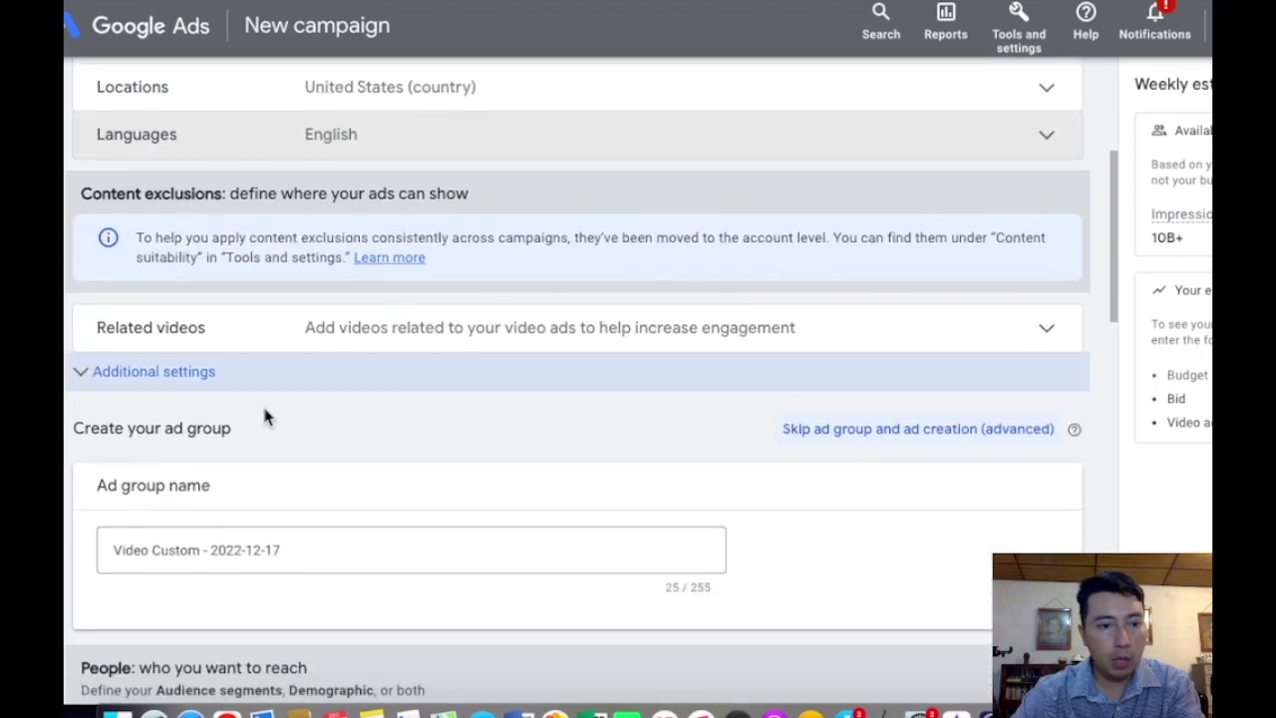
pyautogui.click(146, 378)
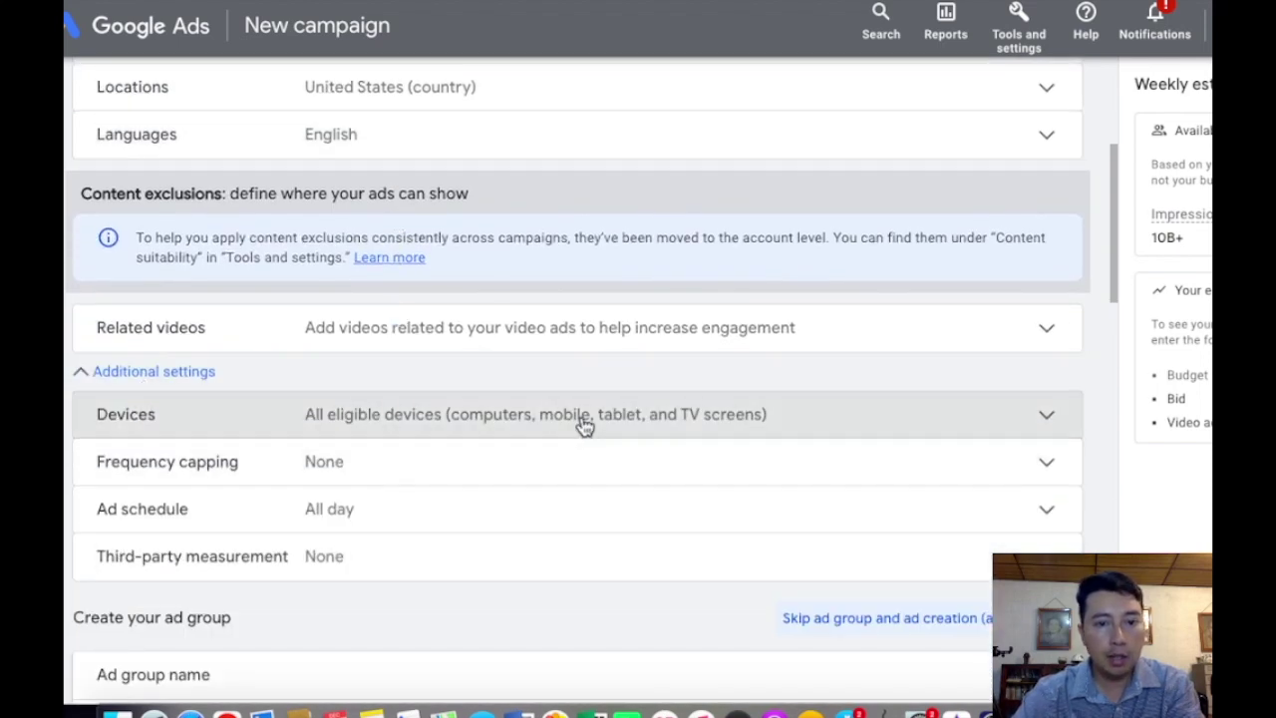
pyautogui.click(599, 428)
pyautogui.scroll(-3, 119, 439)
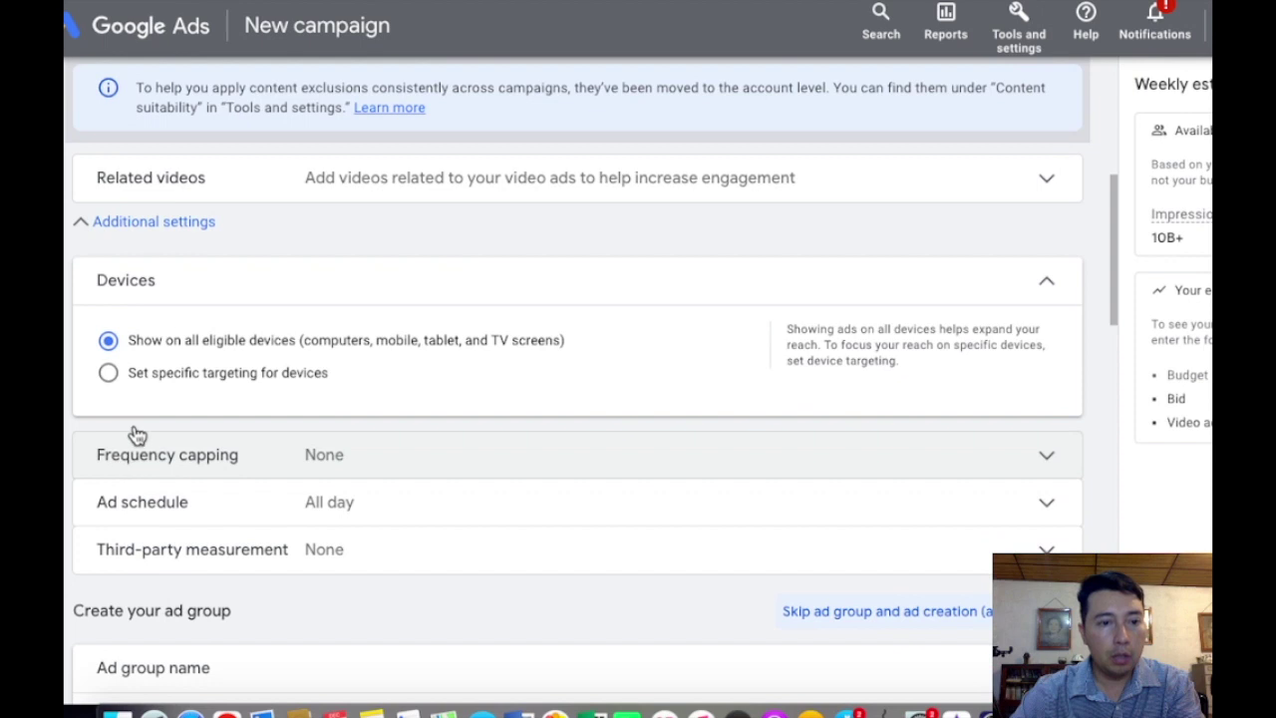
pyautogui.click(108, 372)
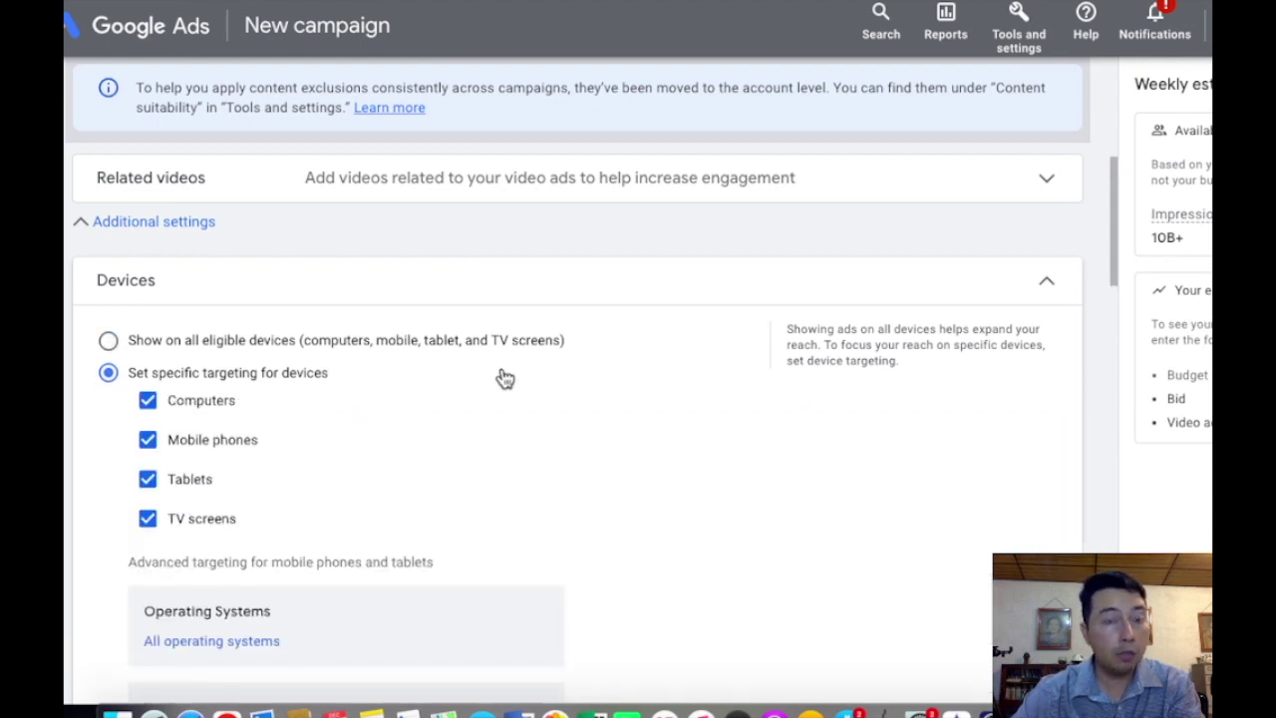
pyautogui.click(147, 519)
pyautogui.click(147, 480)
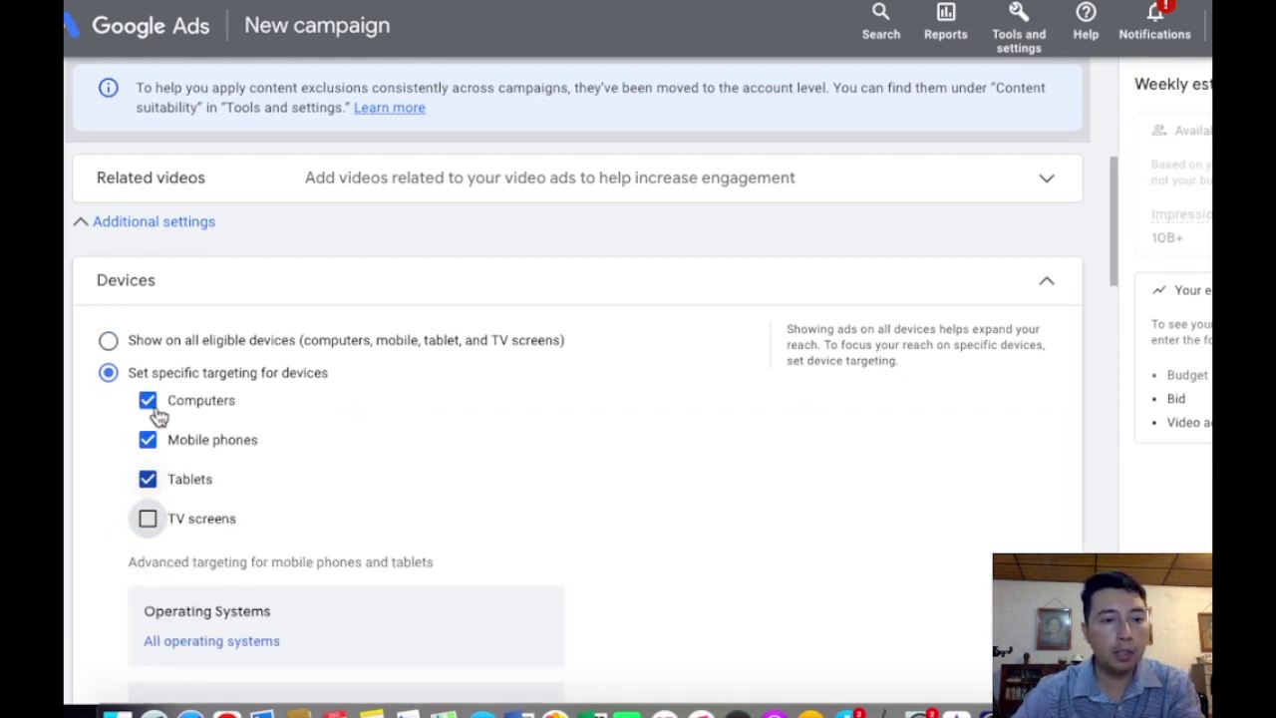
pyautogui.click(147, 399)
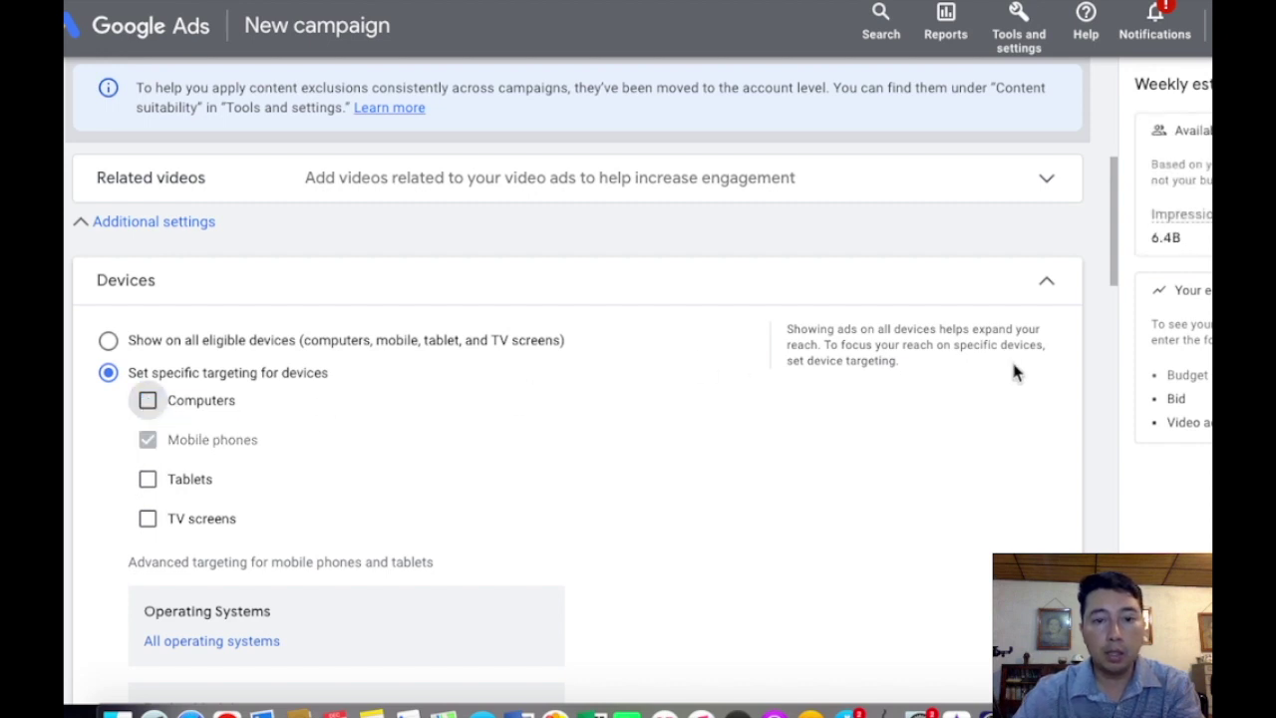
pyautogui.click(1049, 288)
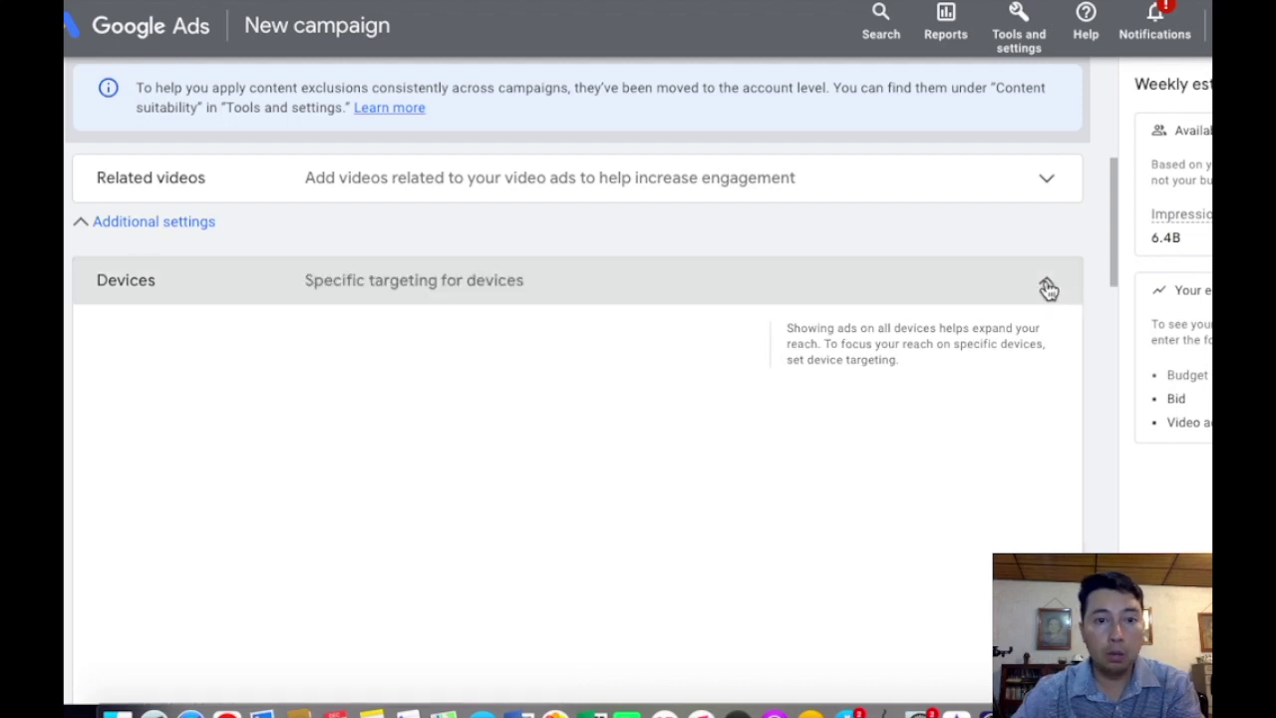
# Cap the view frequency at 2 views per day for the same user
pyautogui.click(341, 329)
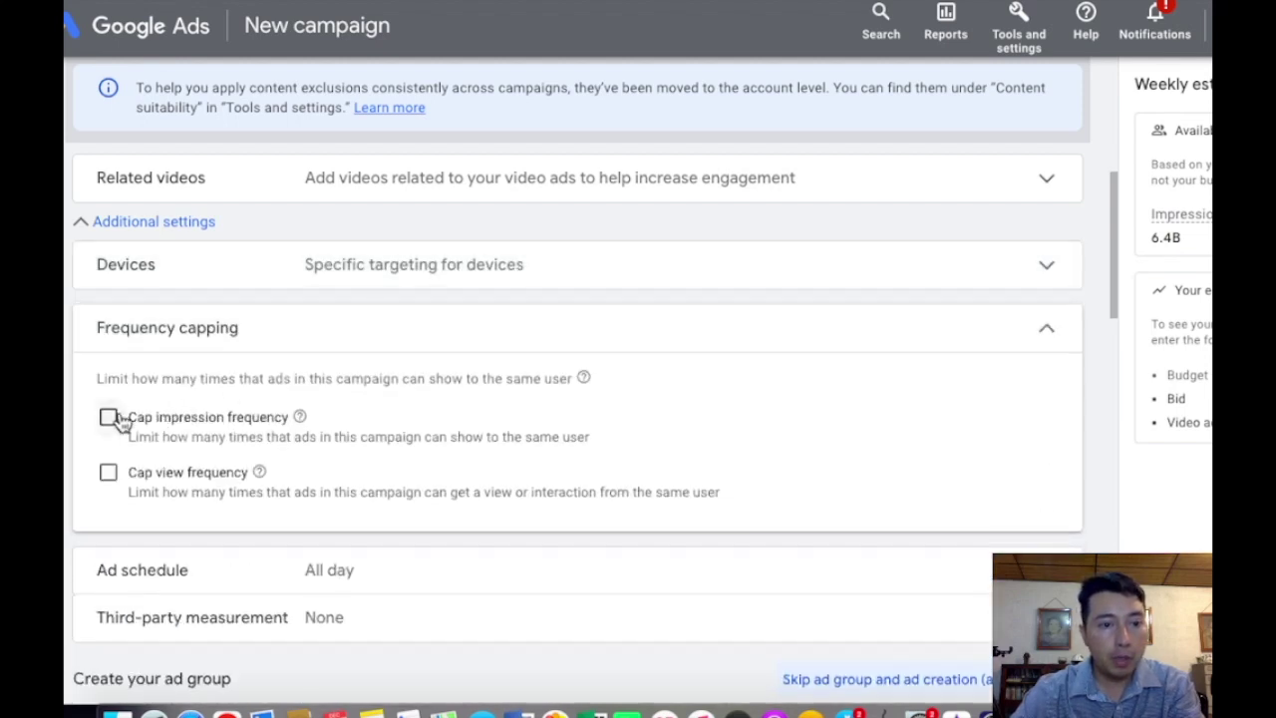
pyautogui.click(107, 470)
pyautogui.scroll(-1, 339, 482)
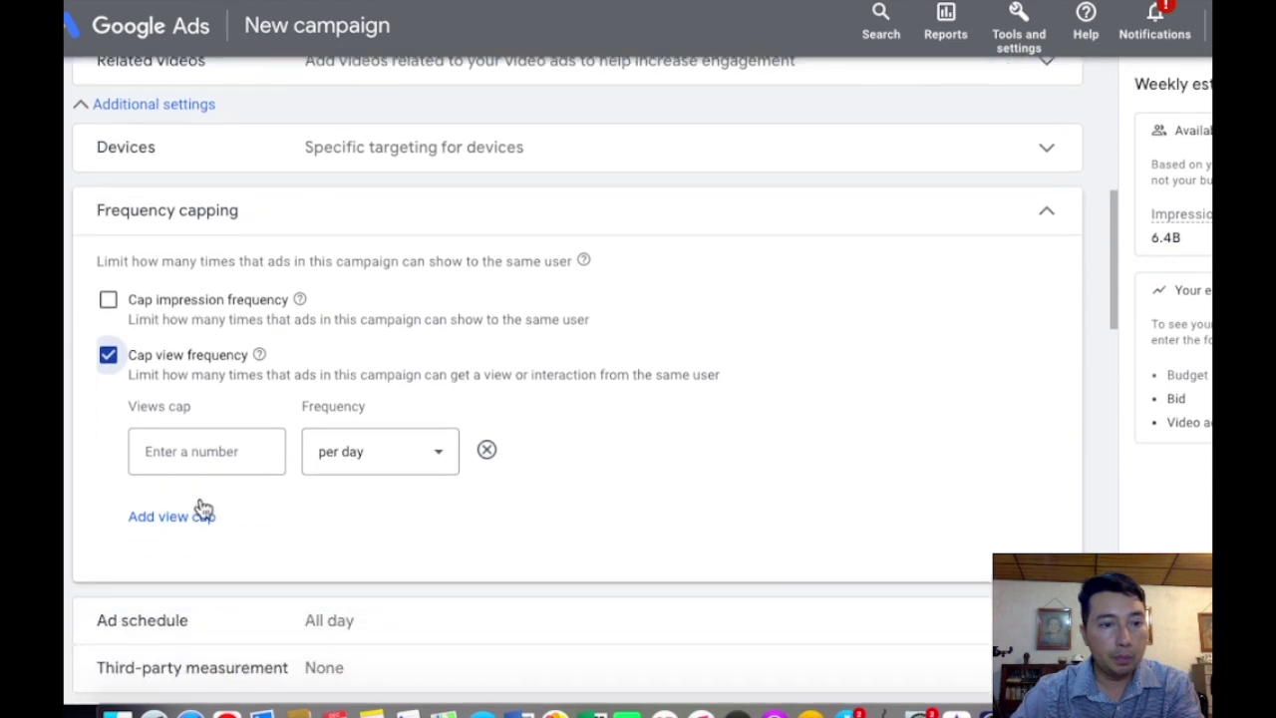
pyautogui.click(199, 452)
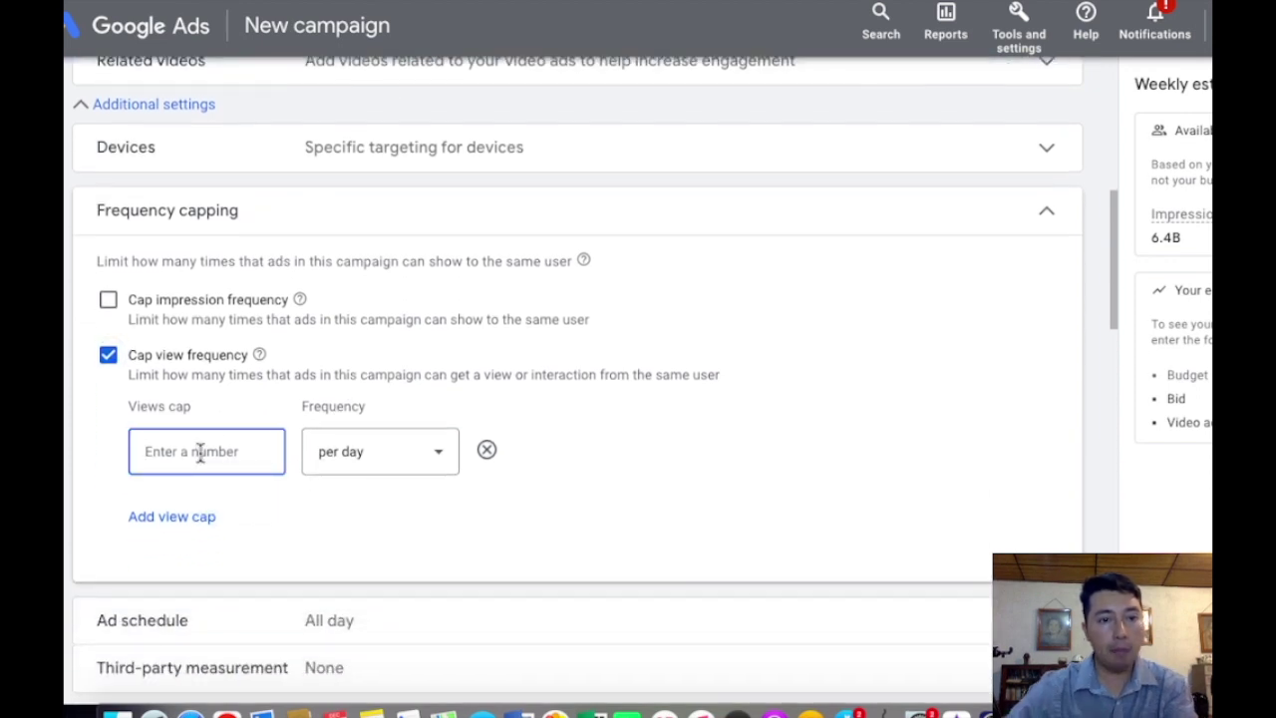
pyautogui.write('2')
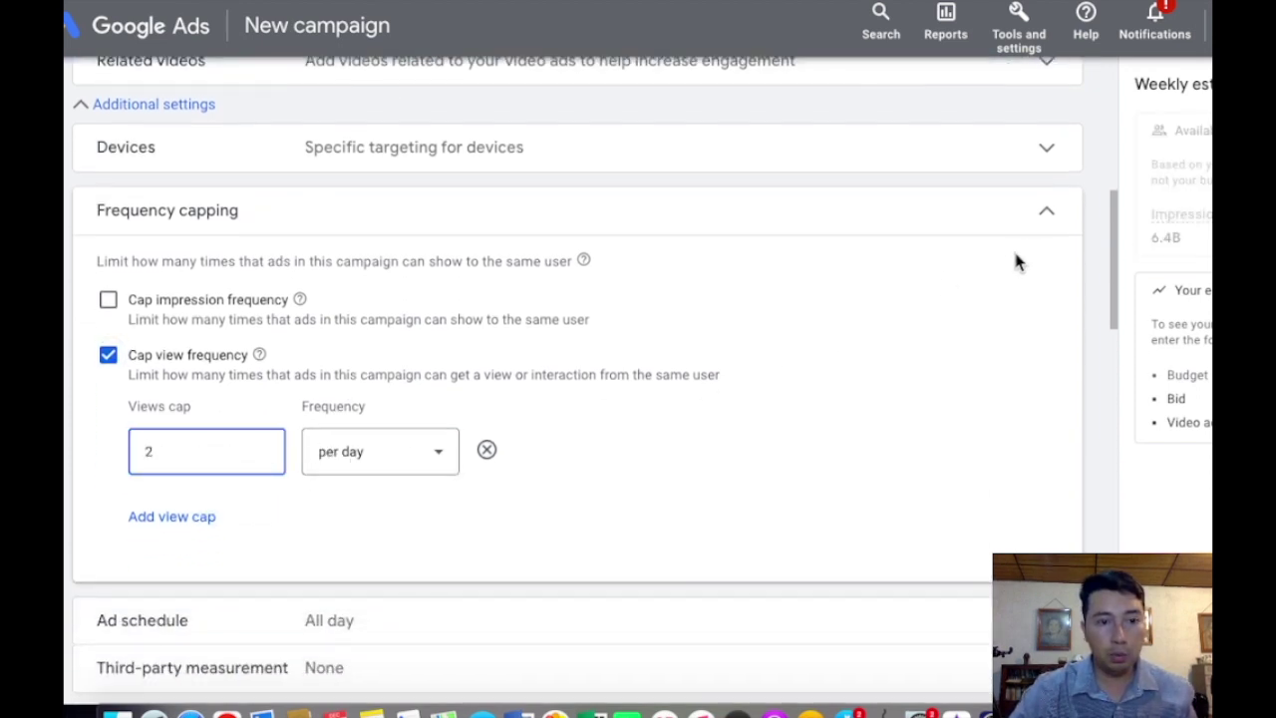
pyautogui.click(1047, 212)
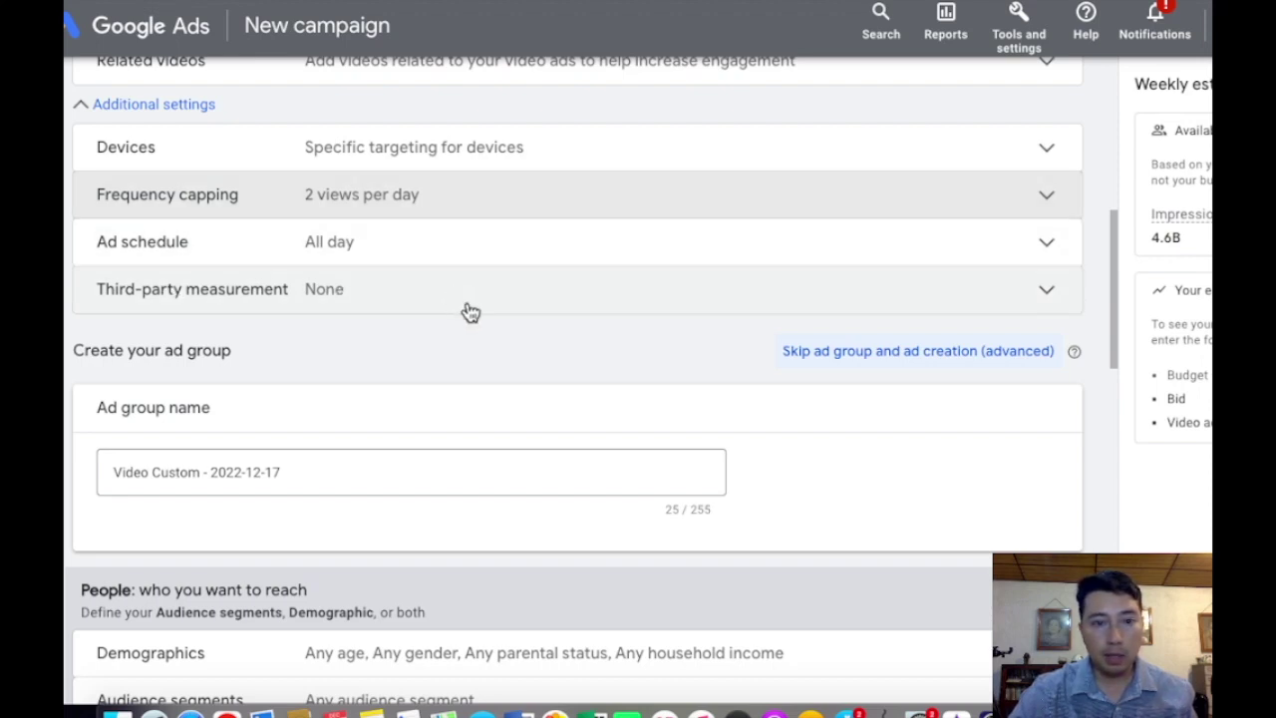
# Examine the ad group's name, demographics, audience segments, keywords, topics and placements settings
pyautogui.scroll(-2, 487, 333)
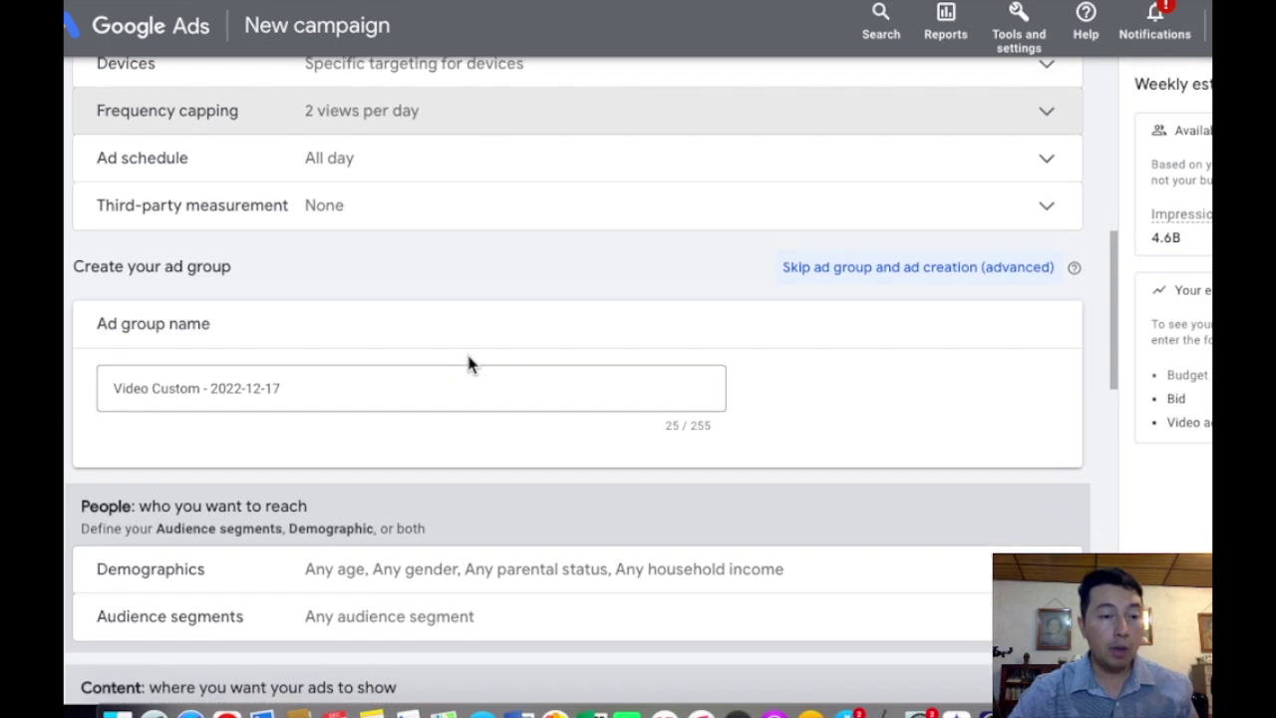
pyautogui.click(319, 385)
pyautogui.click(819, 391)
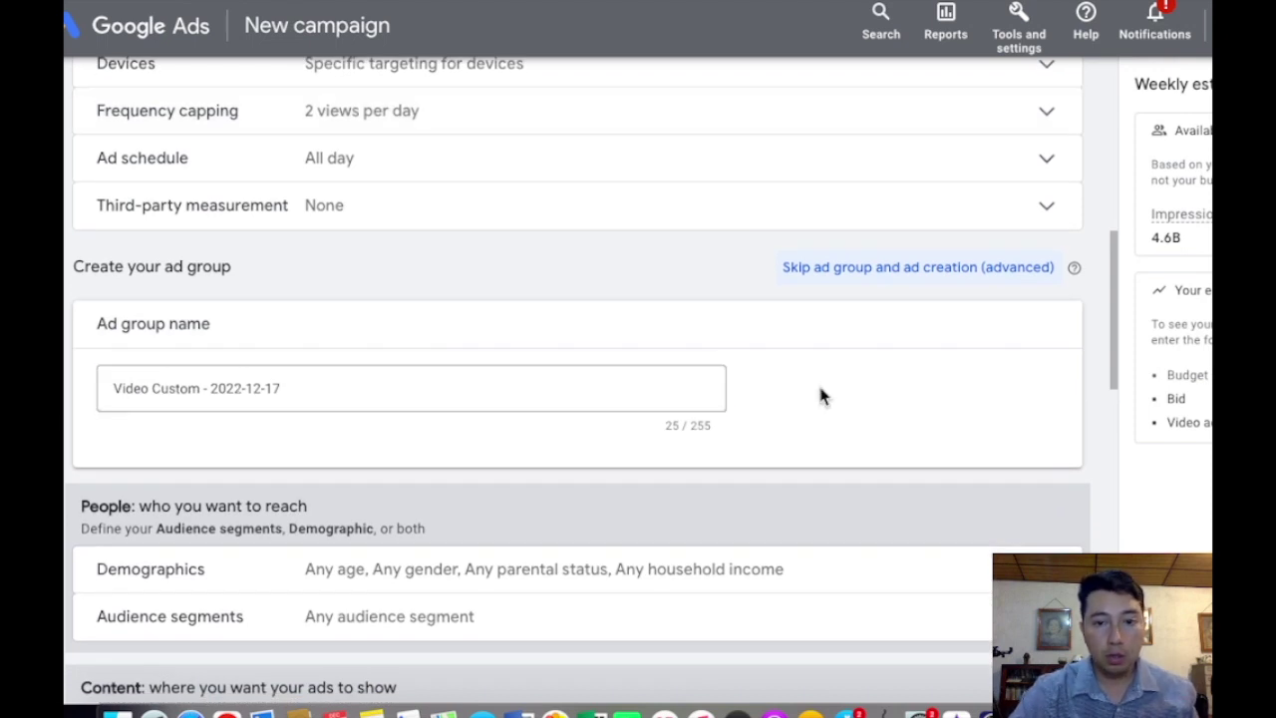
pyautogui.scroll(-10, 473, 388)
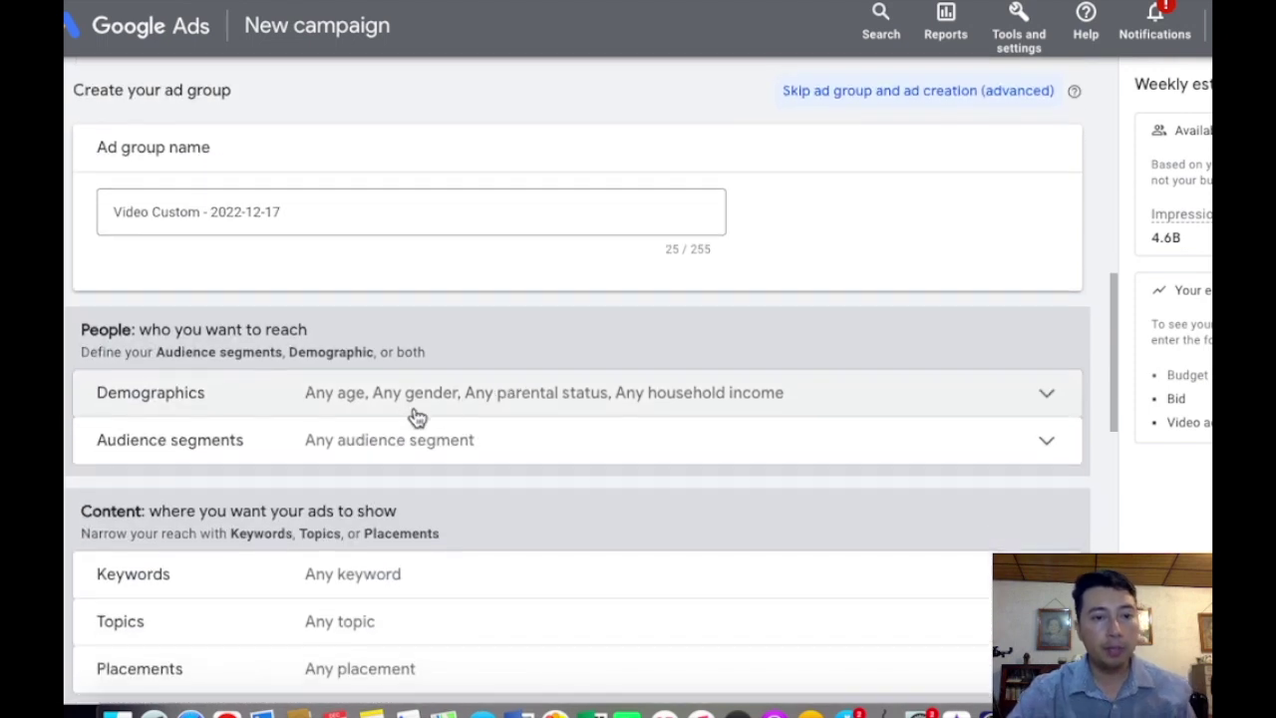
pyautogui.scroll(4, 535, 365)
pyautogui.scroll(1, 598, 386)
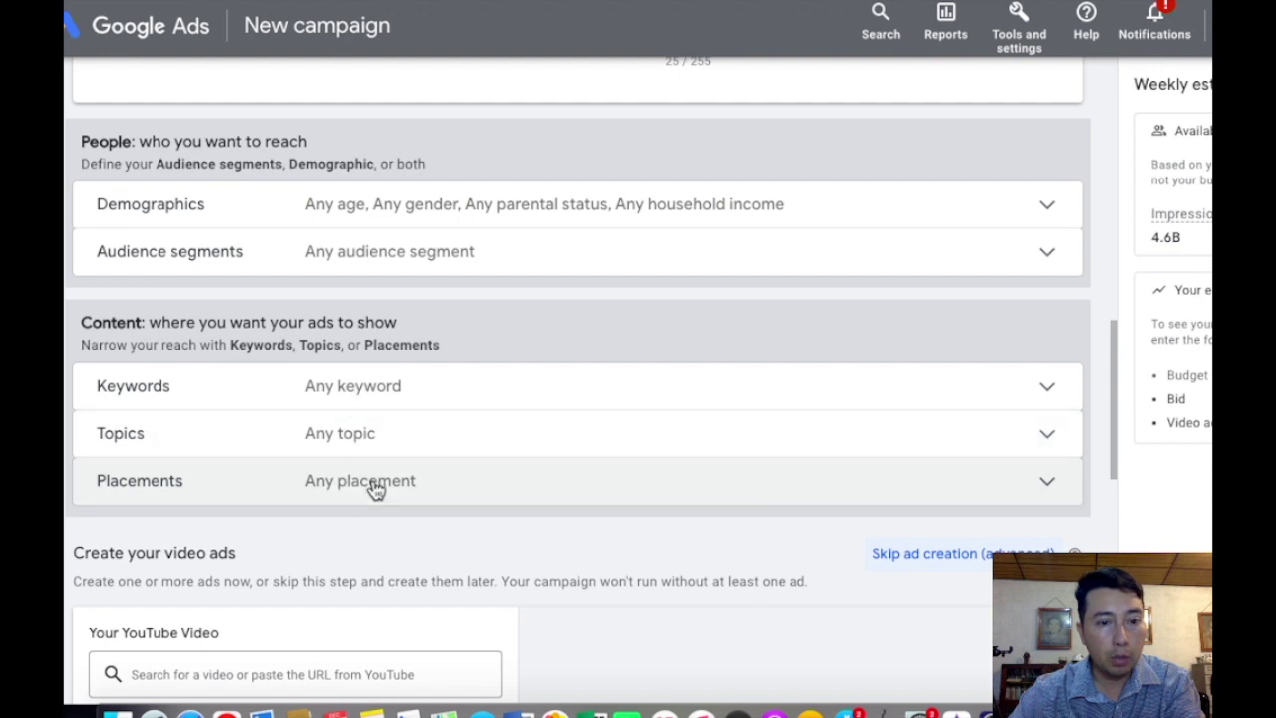
# Add the YouTube video about the 5 second silent videos method to the ad by pasting its copied link
pyautogui.scroll(-5, 371, 415)
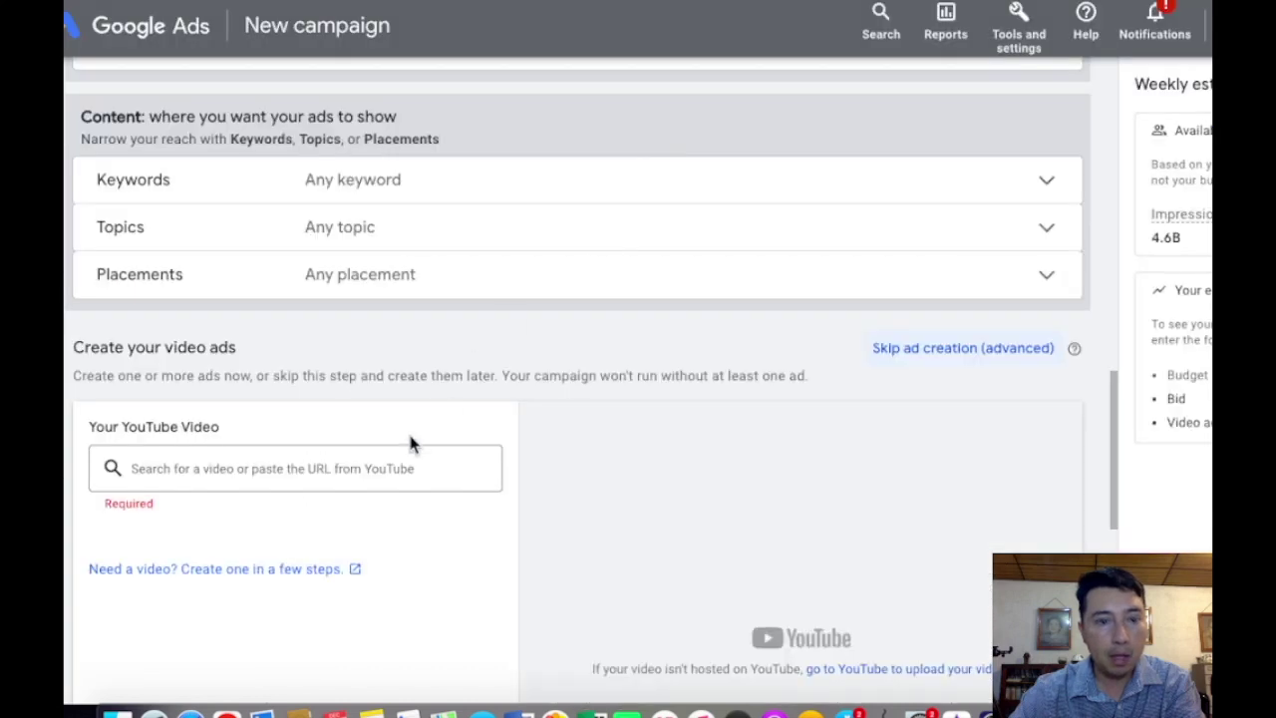
pyautogui.click(279, 465)
pyautogui.rightClick(279, 464)
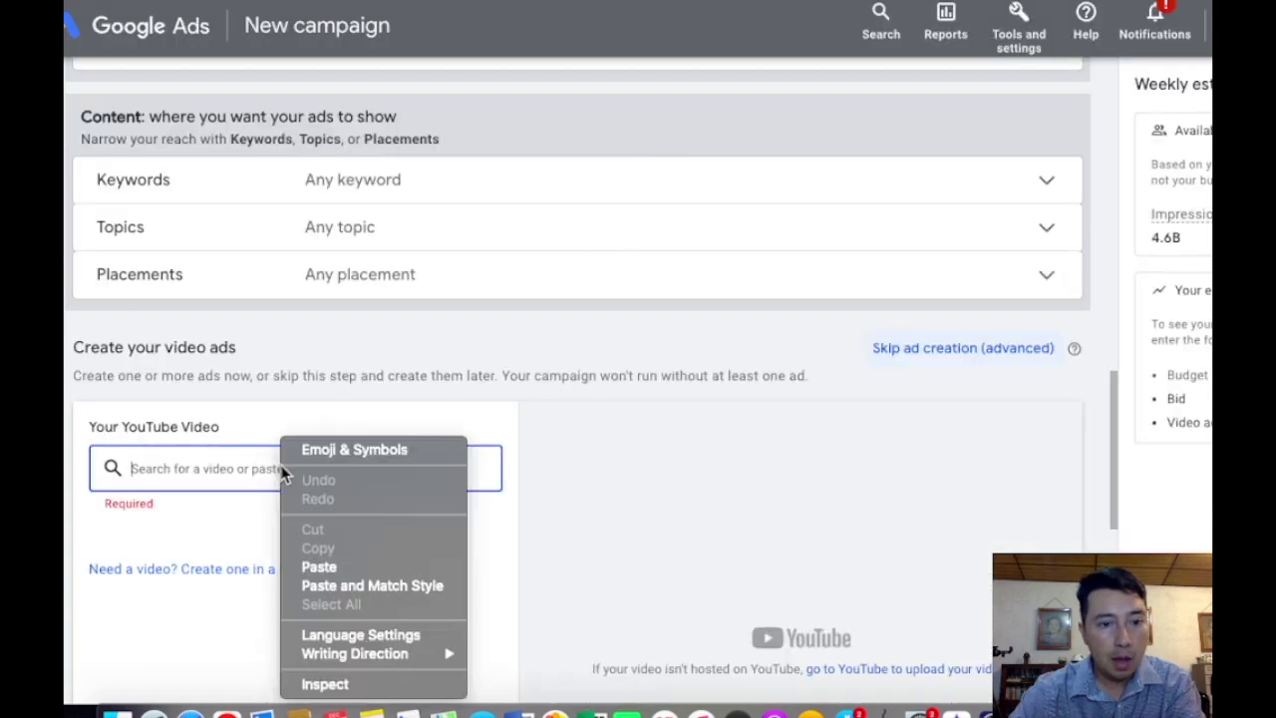
pyautogui.click(341, 571)
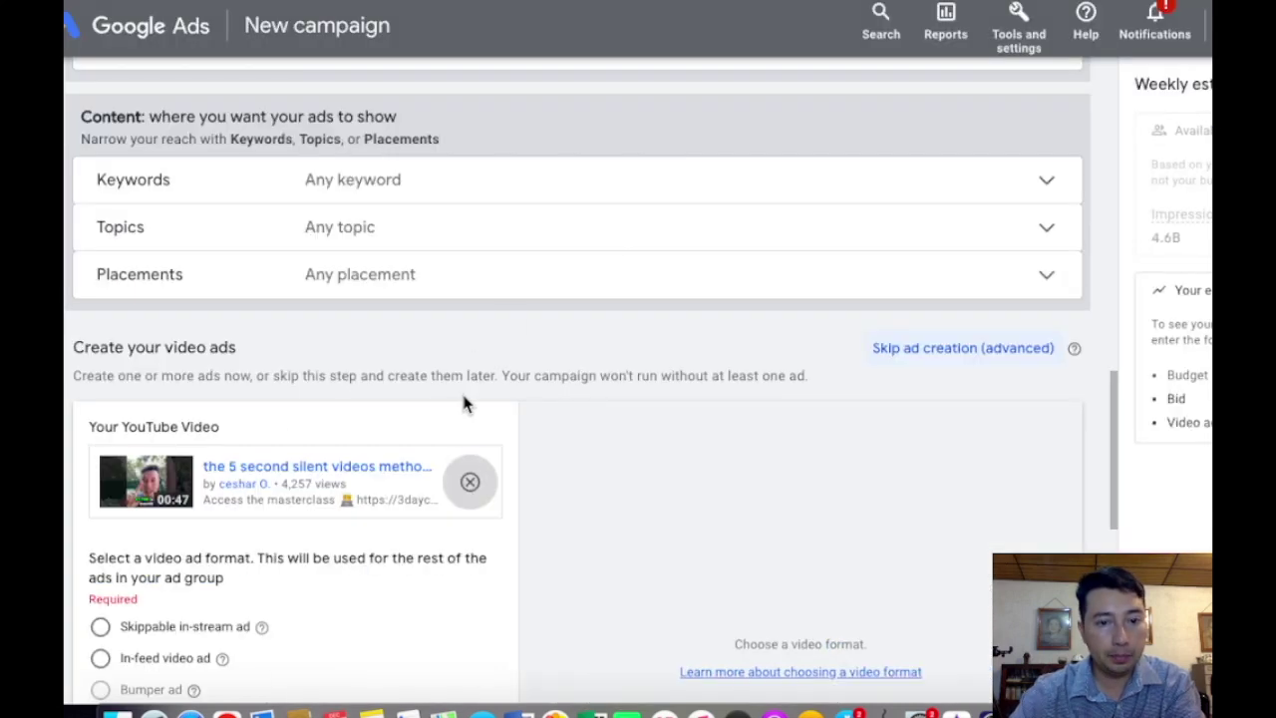
pyautogui.scroll(-2, 428, 388)
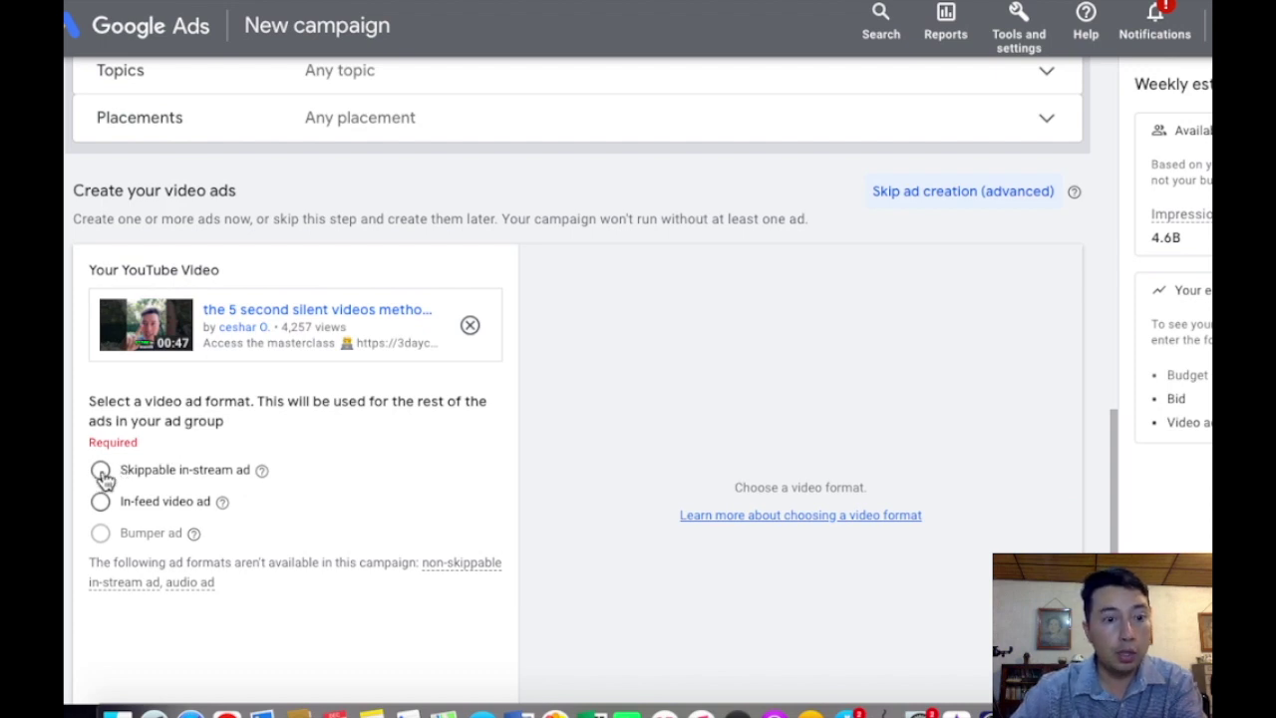
# Choose the skippable in-stream ad format and set the final URL to the opt-in page link copied from the ClickFunnels funnel
pyautogui.click(101, 471)
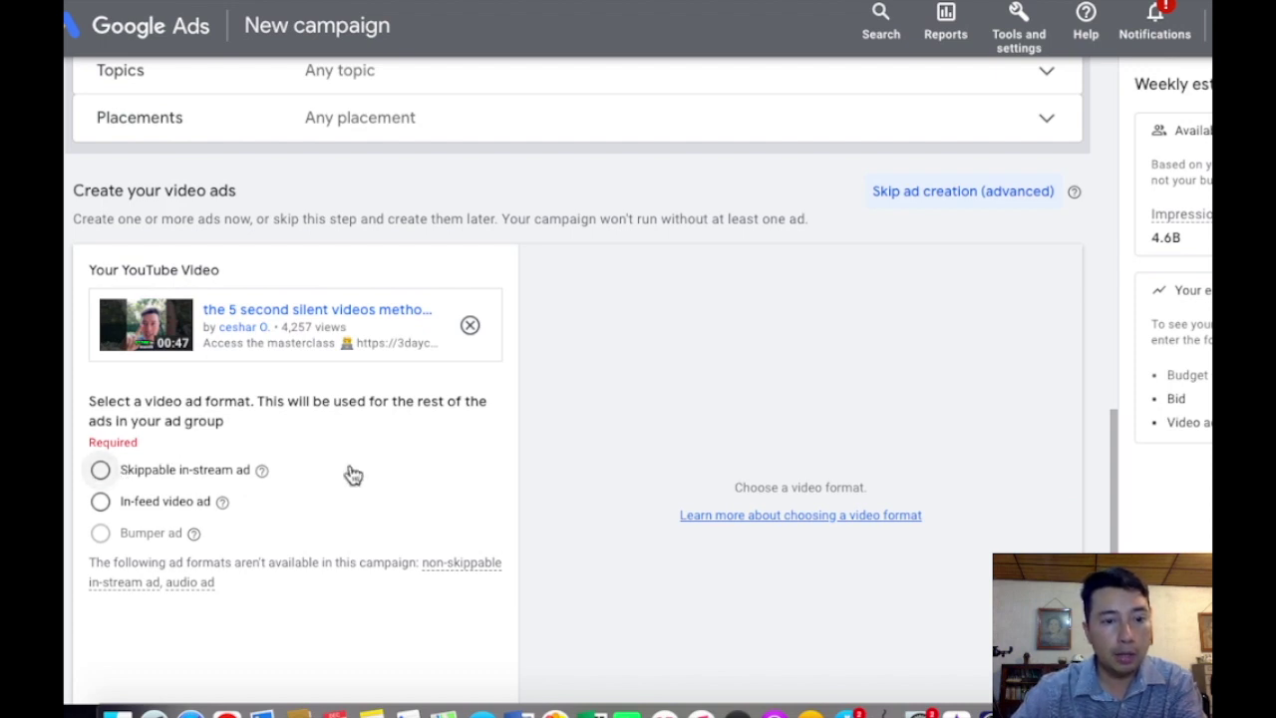
pyautogui.scroll(-2, 283, 452)
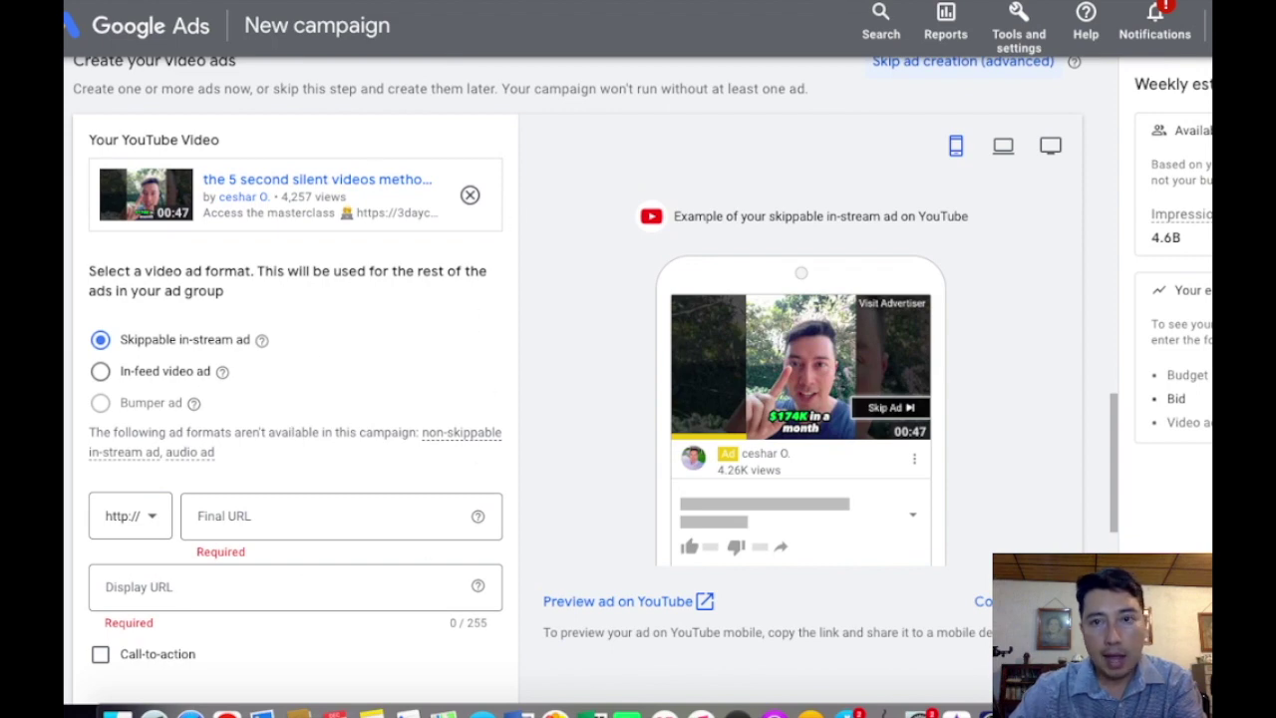
pyautogui.press('super+Tab')
pyautogui.rightClick(733, 228)
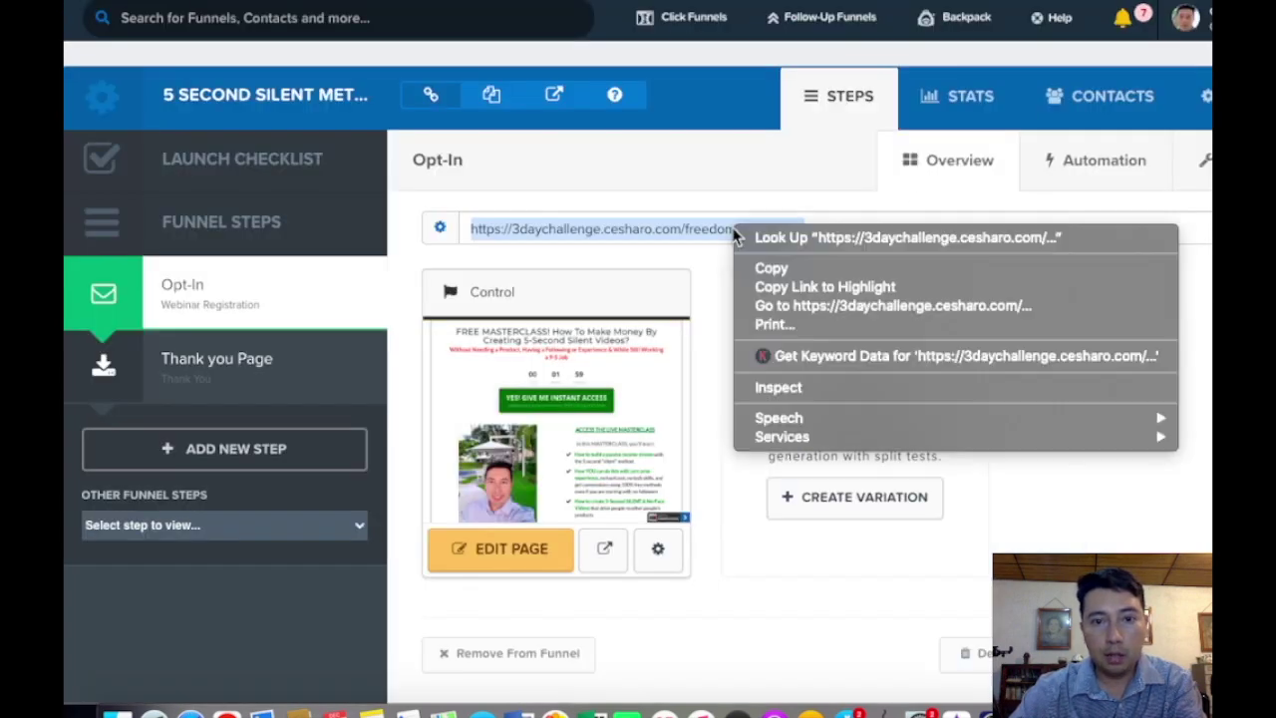
pyautogui.click(789, 269)
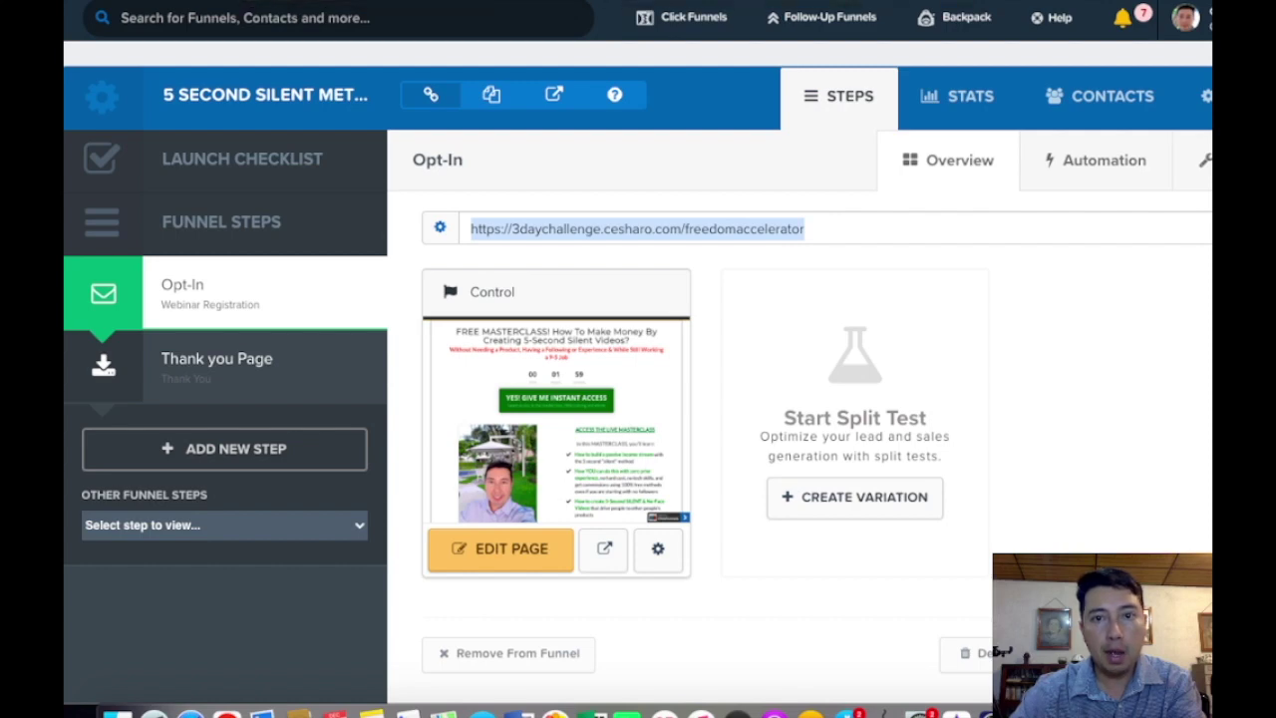
pyautogui.press('super+Tab')
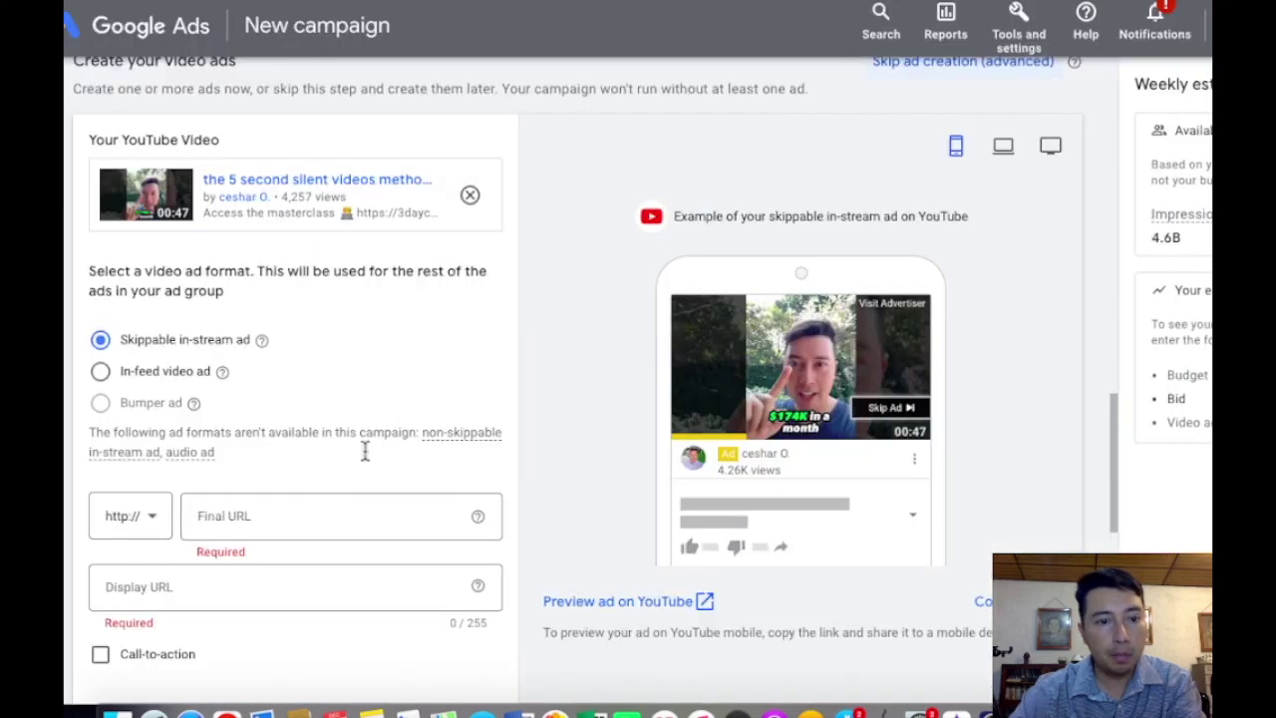
pyautogui.rightClick(245, 515)
pyautogui.click(333, 566)
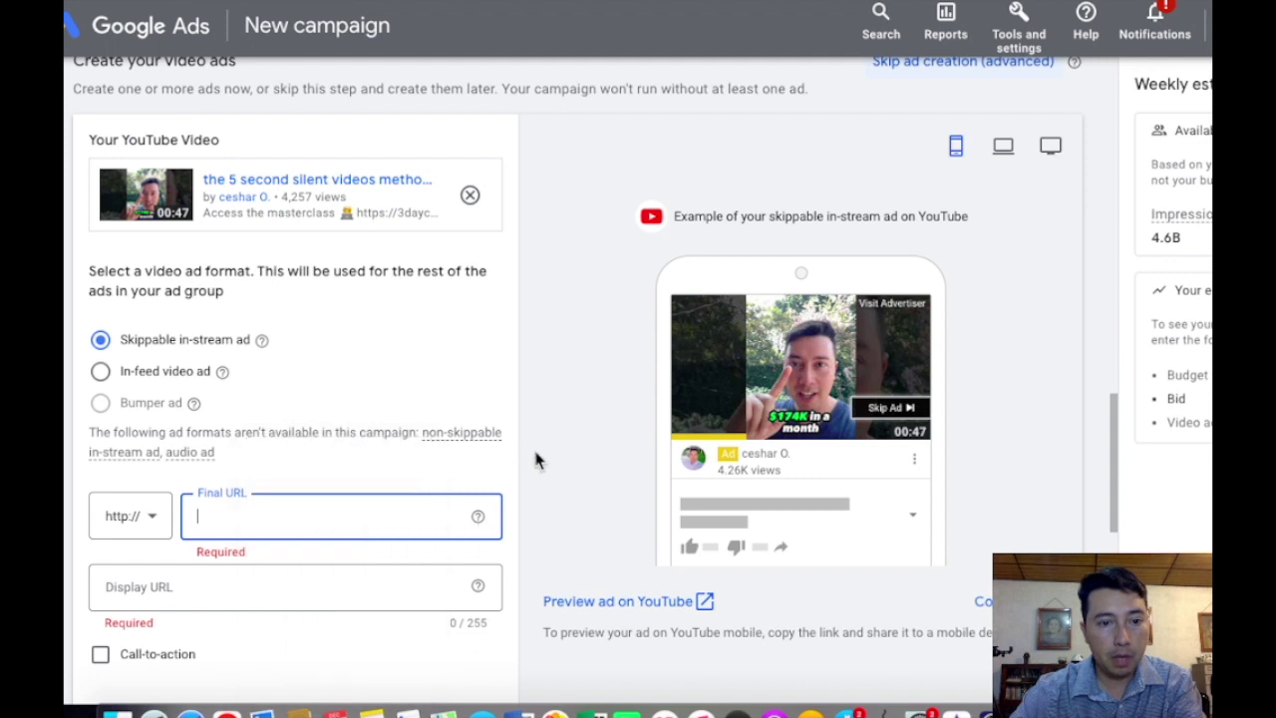
pyautogui.click(546, 426)
pyautogui.scroll(-3, 419, 461)
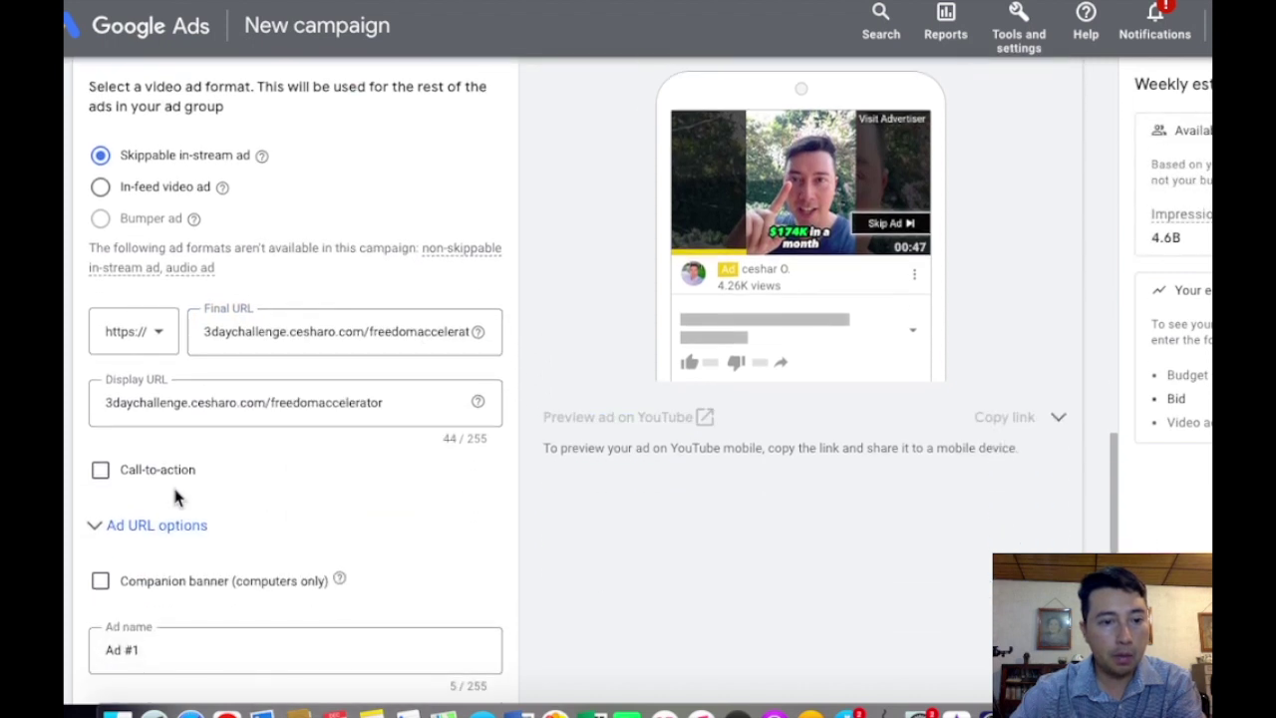
# Enable a call-to-action on the video ad and set it to Start now
pyautogui.click(117, 479)
pyautogui.scroll(-1, 268, 479)
pyautogui.click(249, 489)
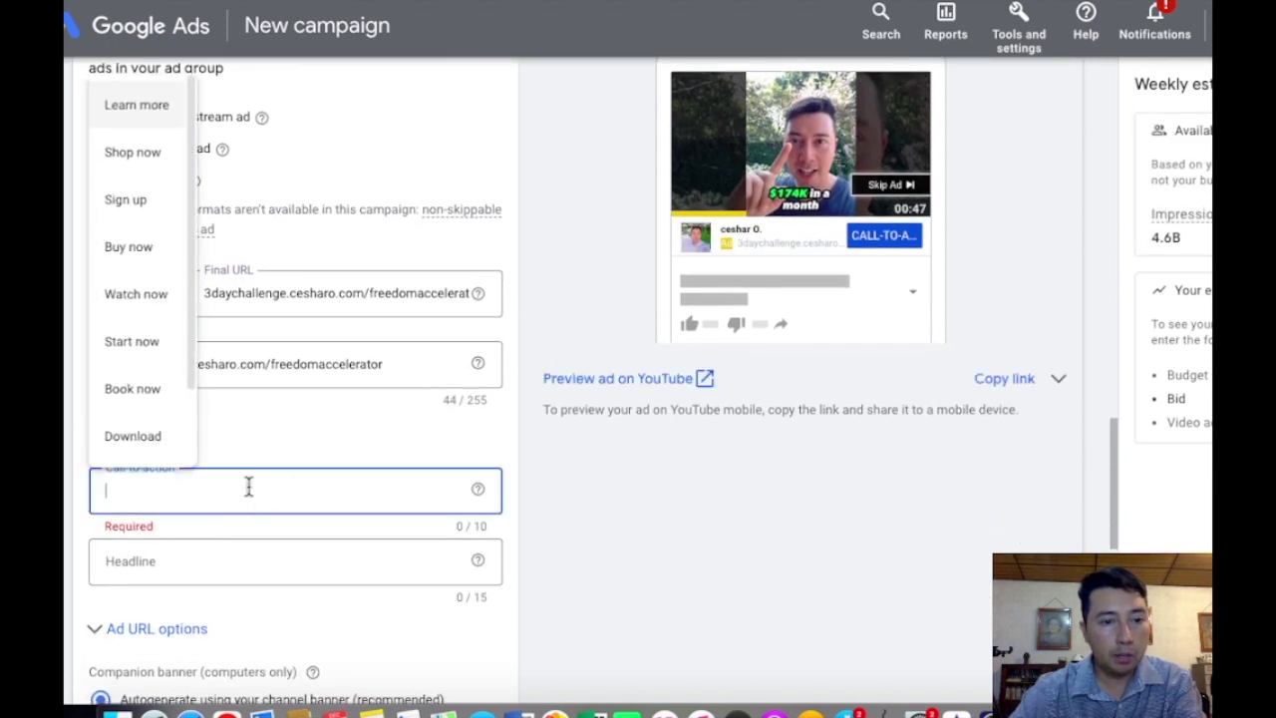
pyautogui.click(134, 351)
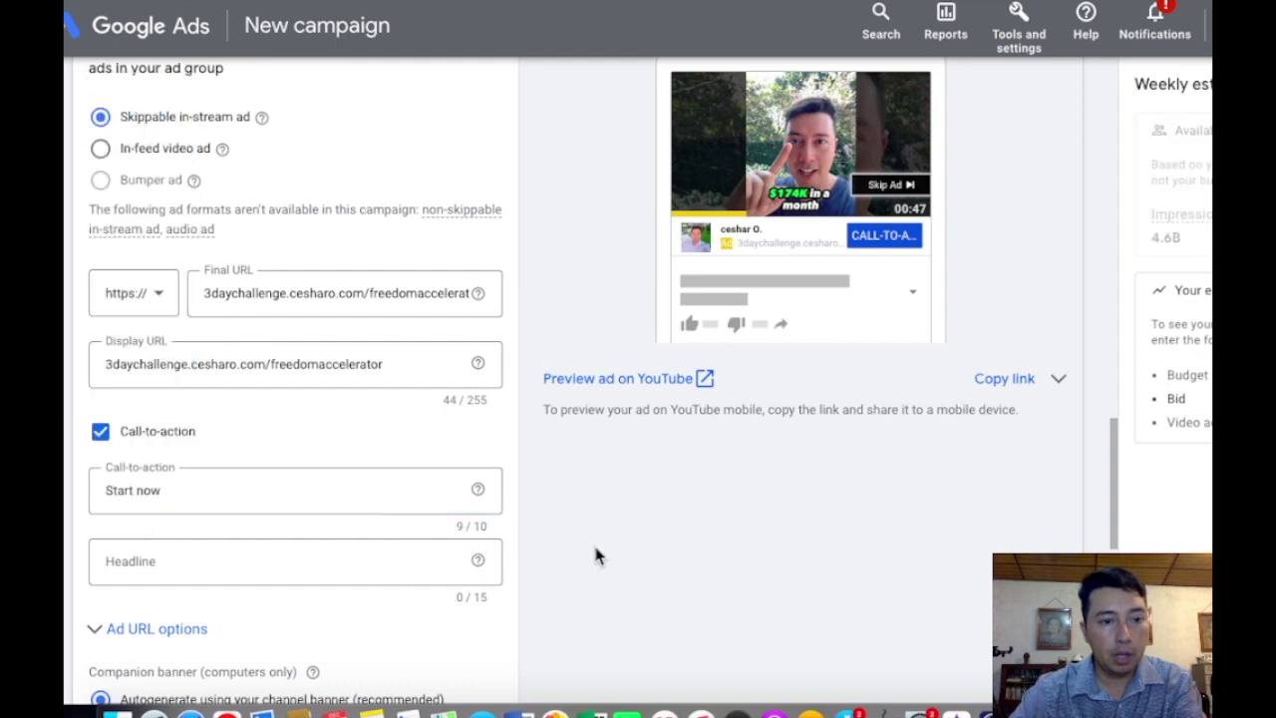
# Enter "Free access" as the headline of the ad's call-to-action
pyautogui.click(305, 560)
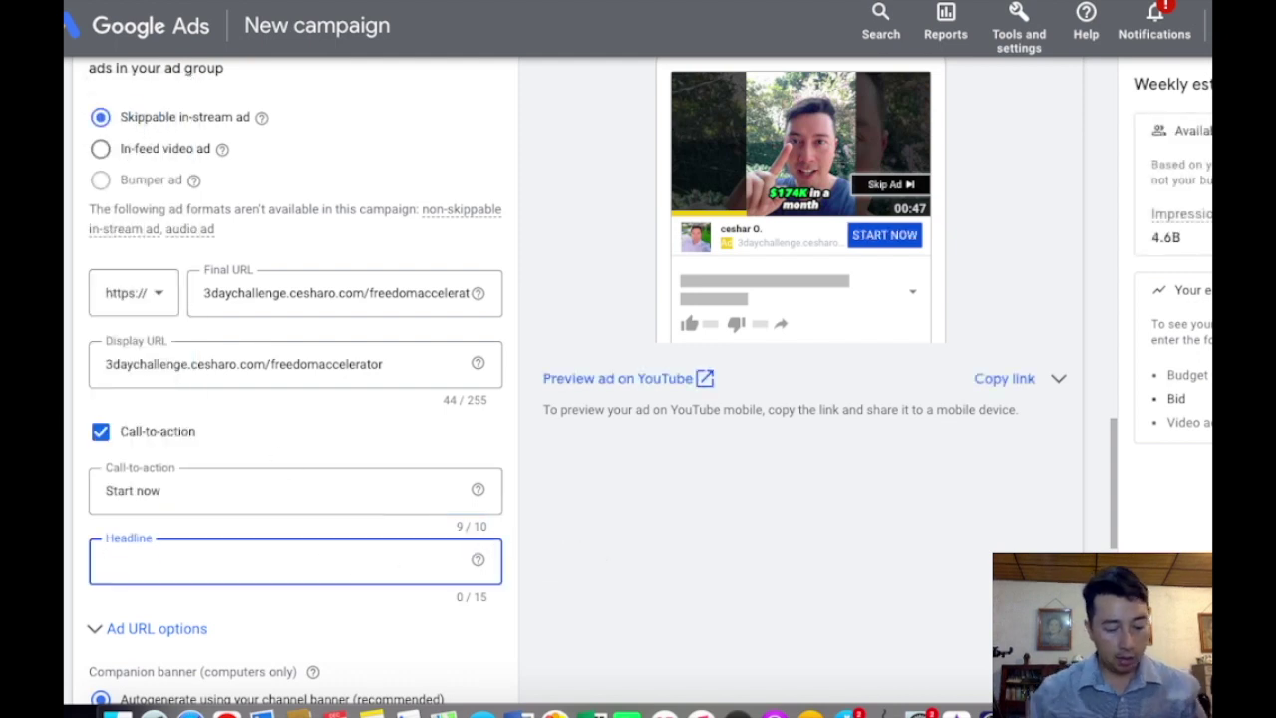
pyautogui.write('F')
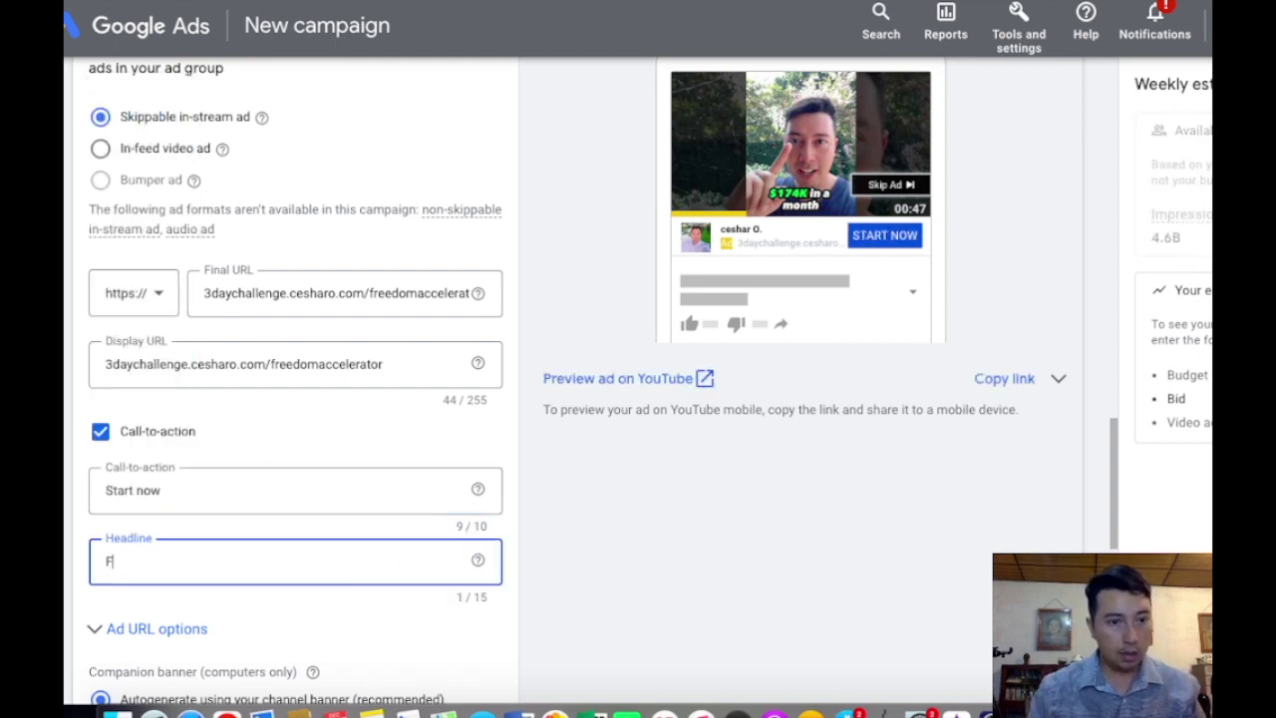
pyautogui.write('Reree acc')
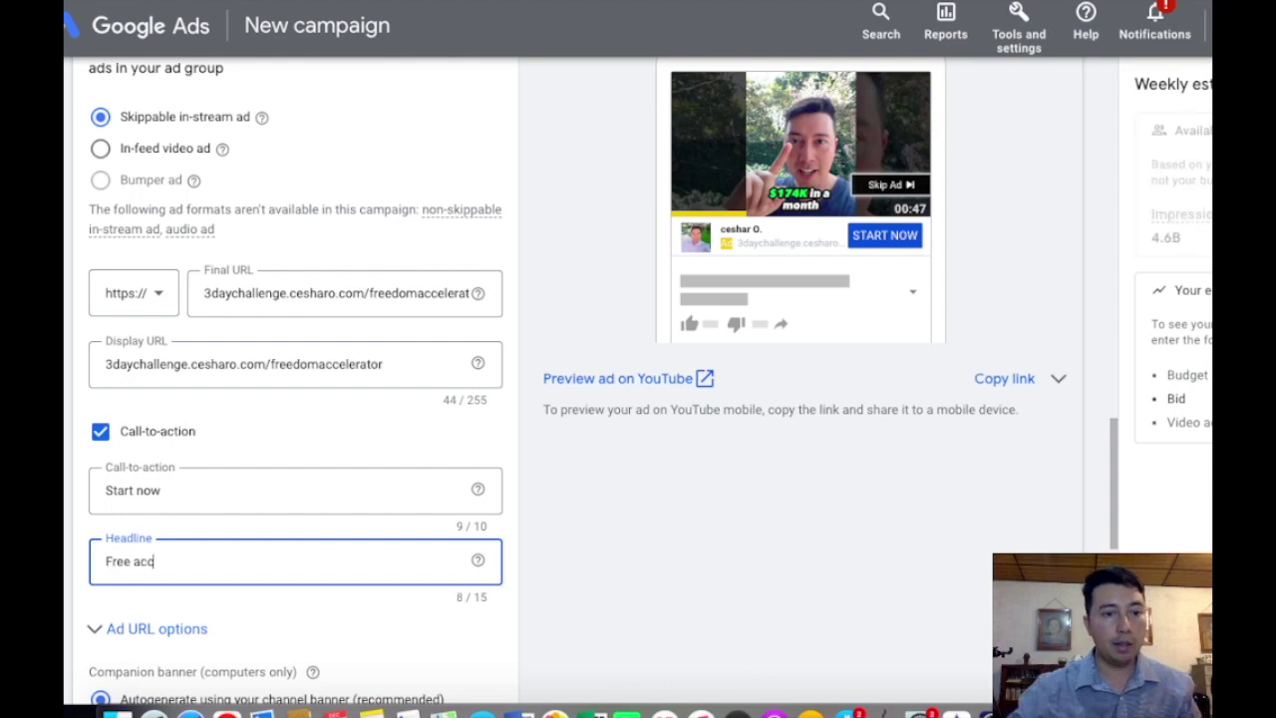
pyautogui.write('ess')
# Set the ad group's maximum CPV bid to $0.06
pyautogui.scroll(-10, 450, 478)
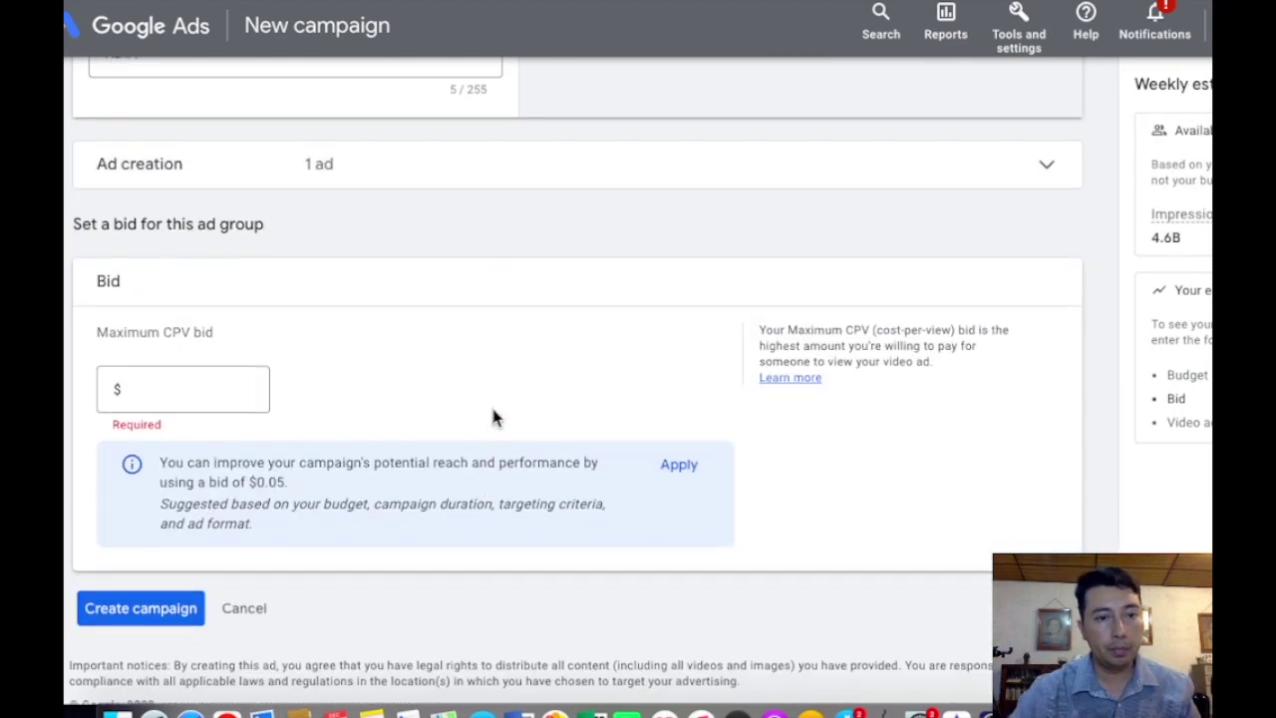
pyautogui.scroll(1, 503, 410)
pyautogui.scroll(1, 520, 404)
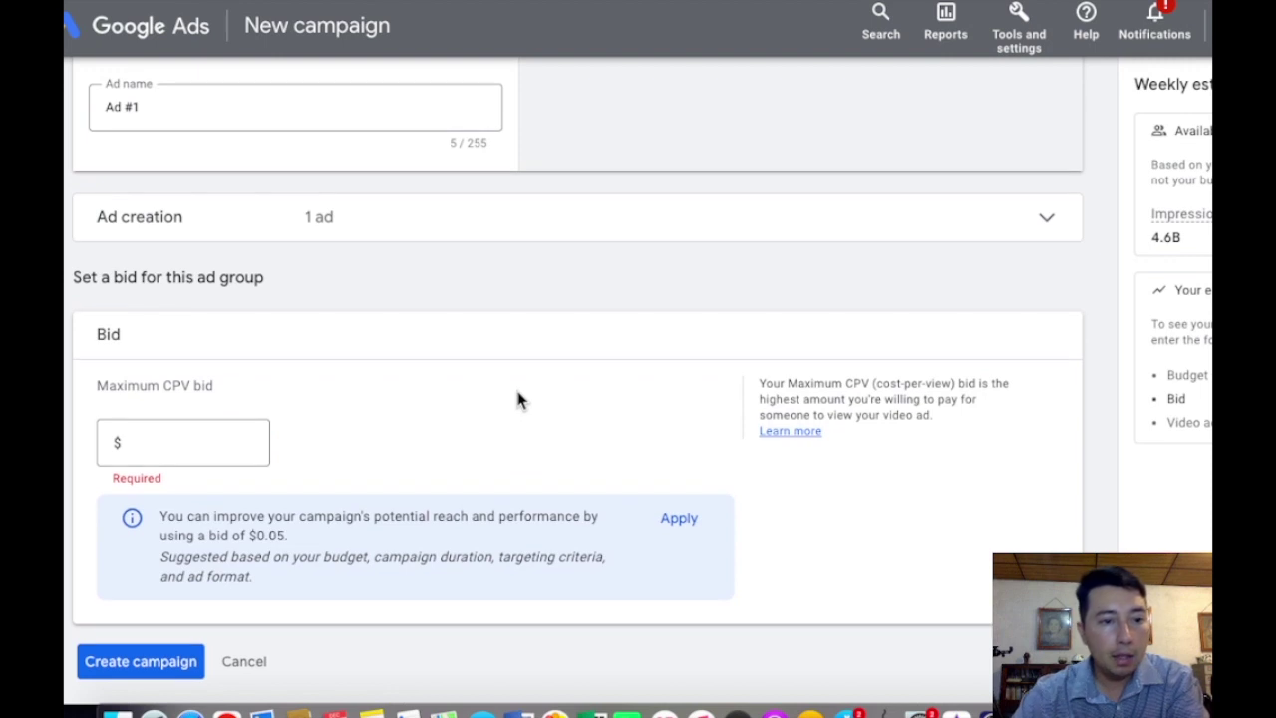
pyautogui.click(186, 443)
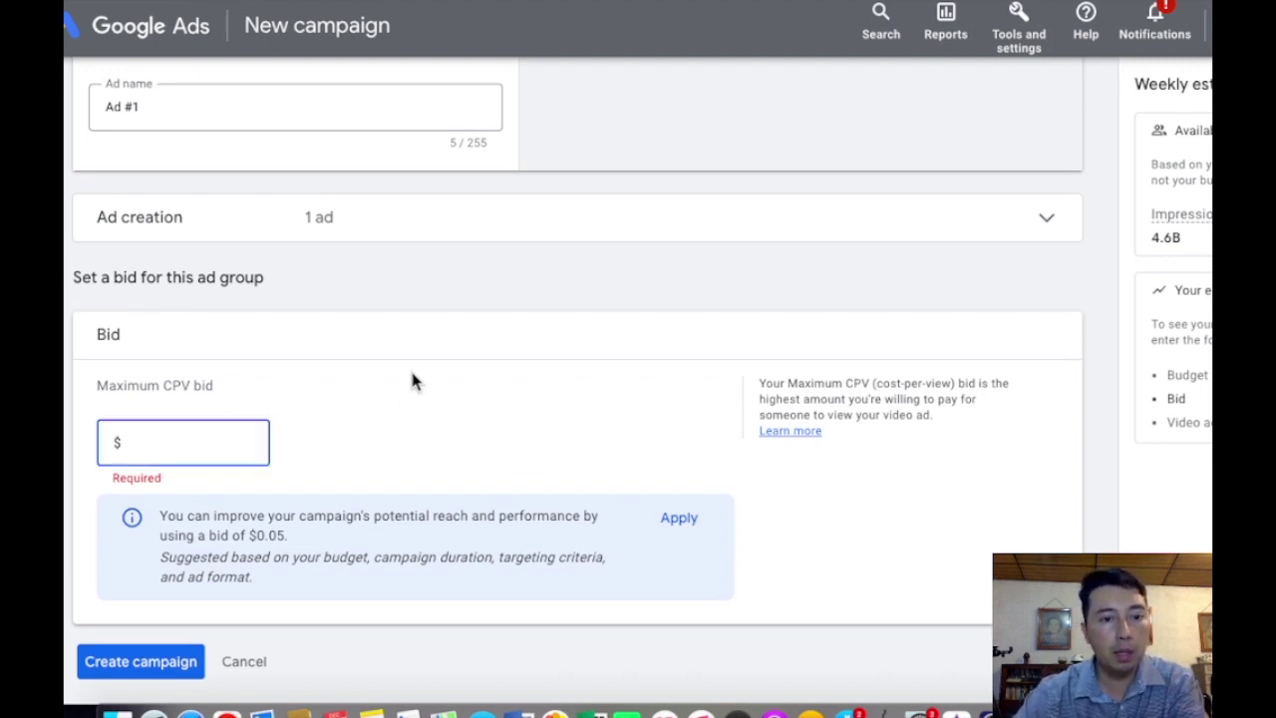
pyautogui.write('0.00')
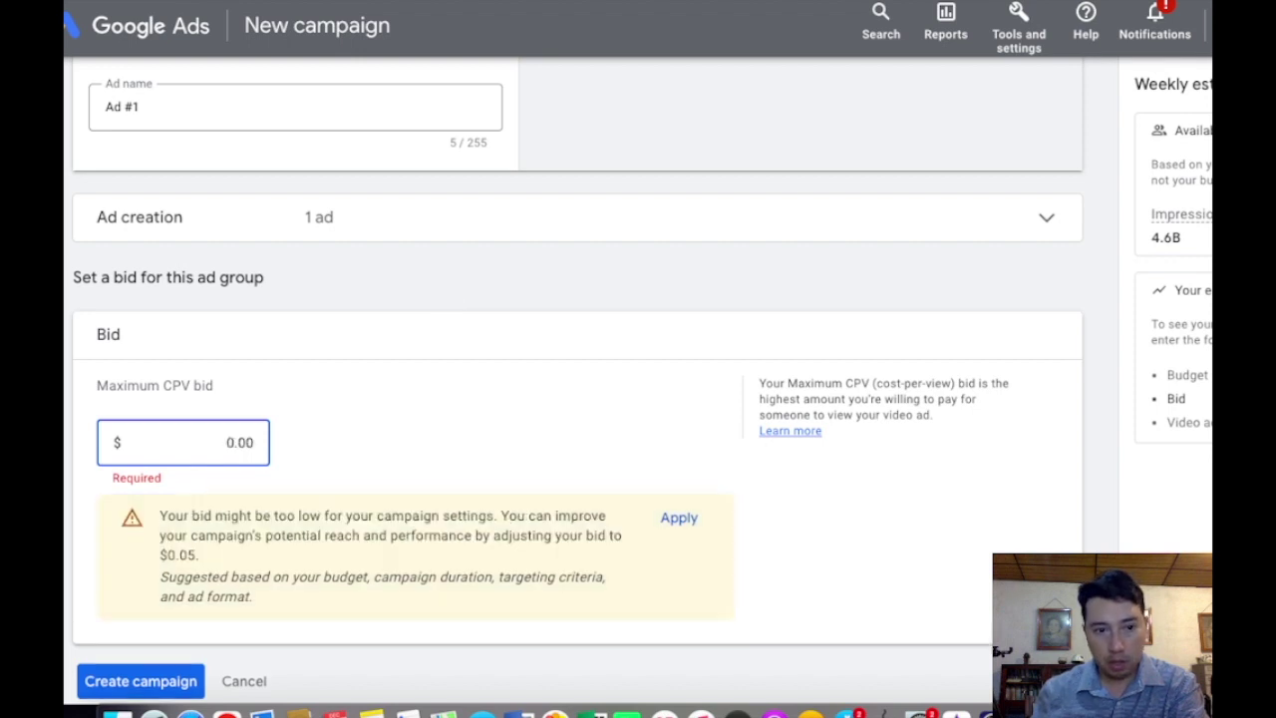
pyautogui.press('BackSpace')
pyautogui.press('BackSpace')
pyautogui.write('60')
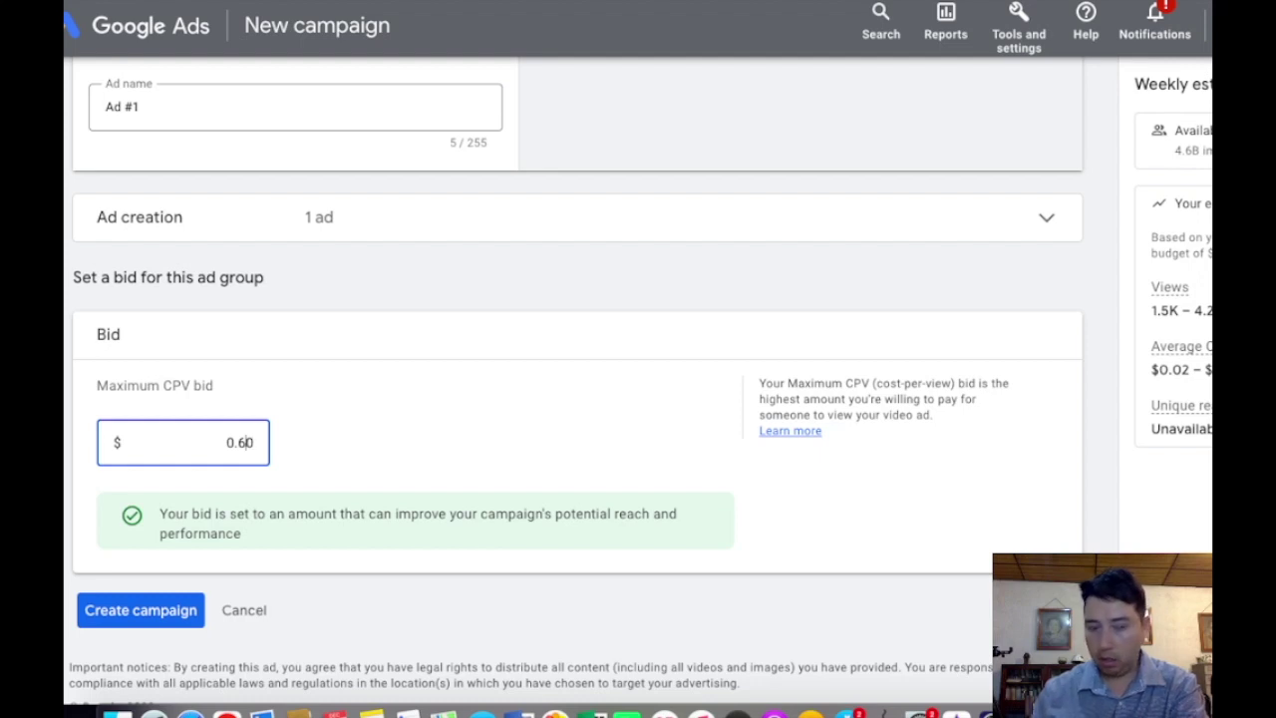
pyautogui.press('BackSpace')
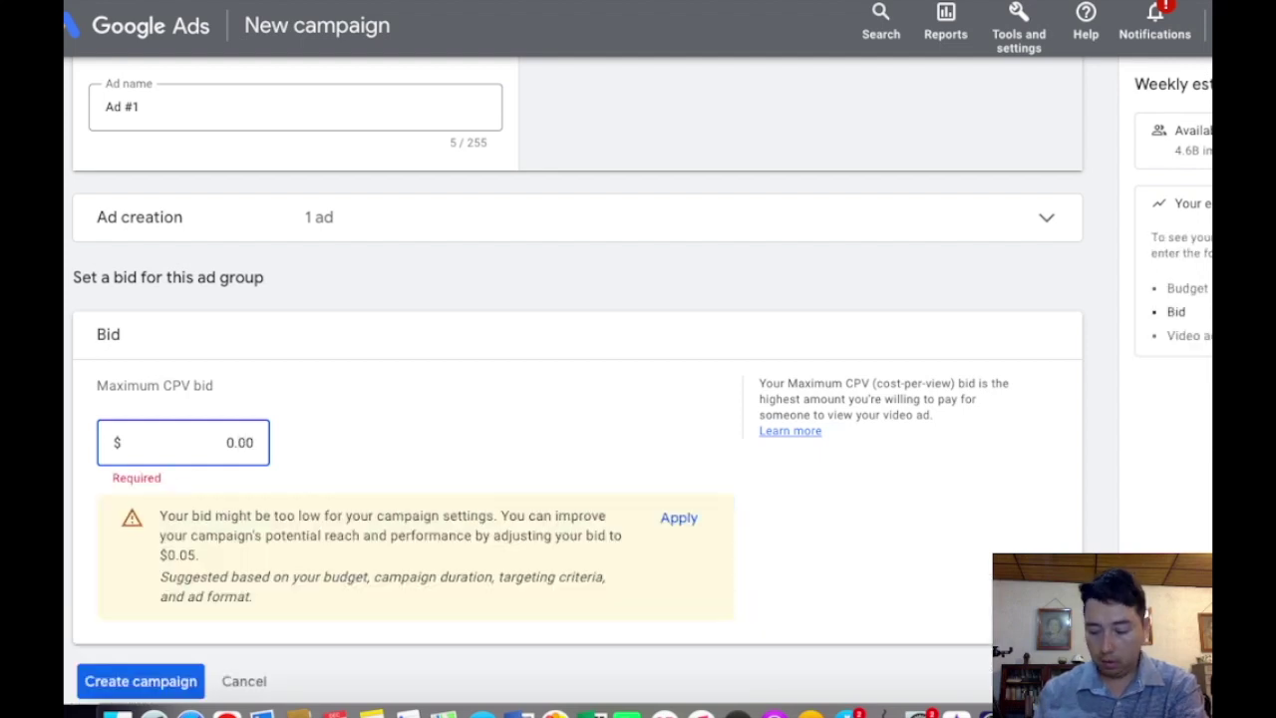
pyautogui.write('6')
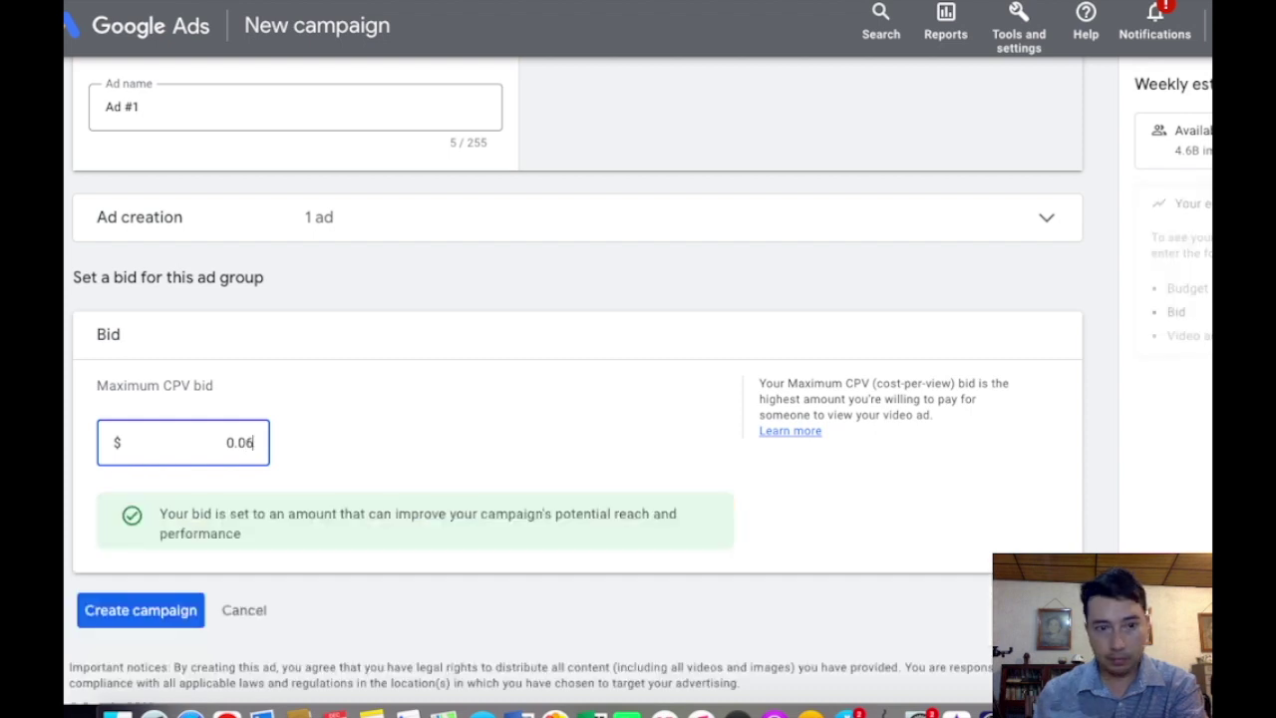
pyautogui.click(492, 423)
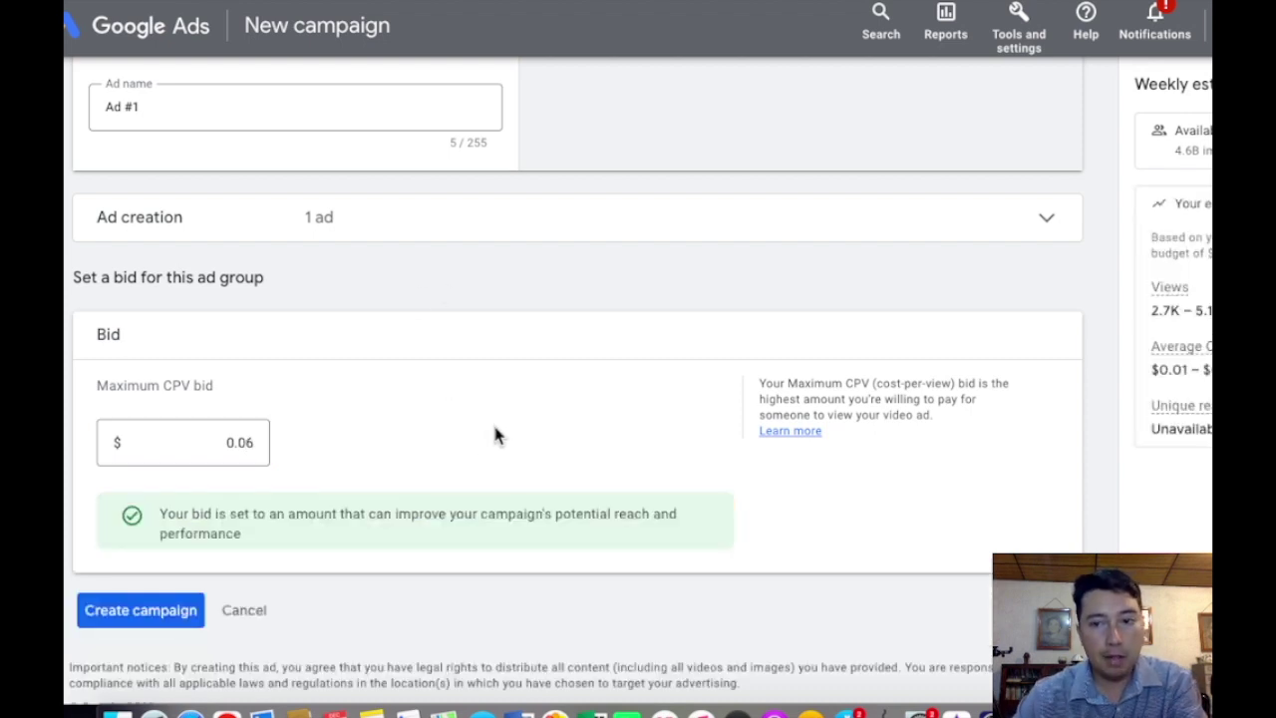
# Review the new campaign from its general settings down to the ad and the maximum CPV bid
pyautogui.scroll(2, 542, 437)
pyautogui.scroll(-1, 544, 433)
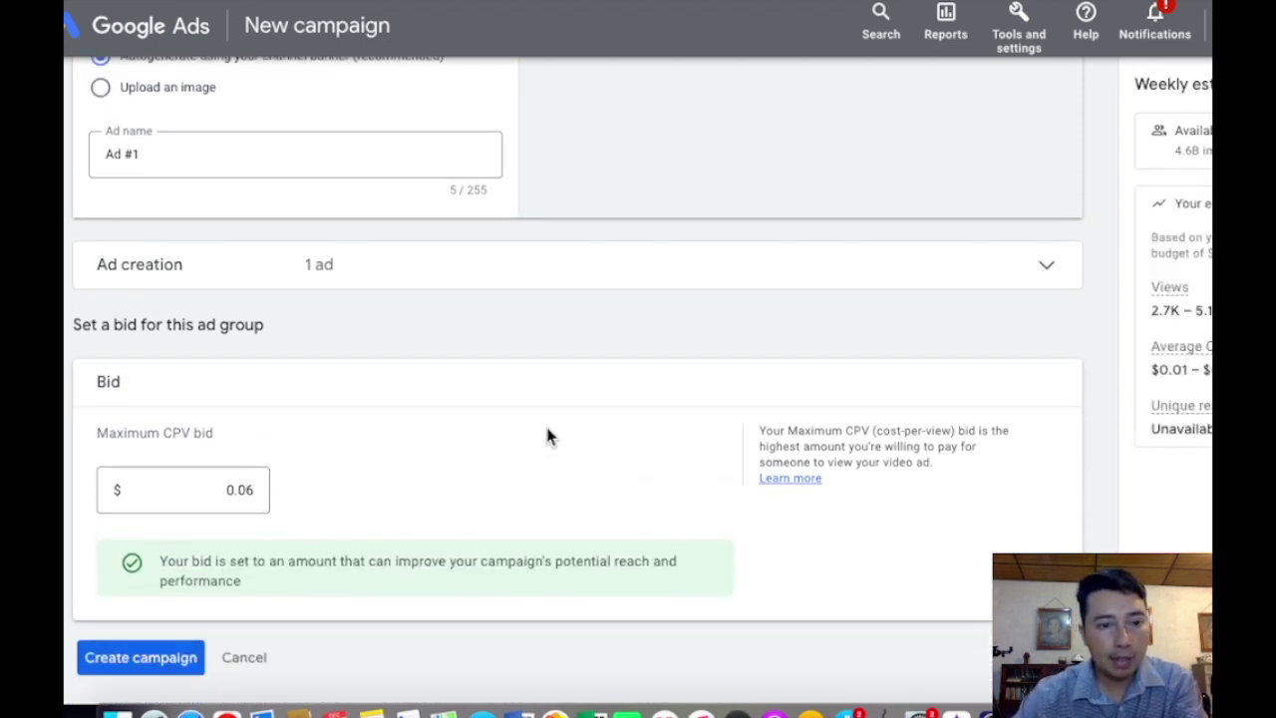
pyautogui.scroll(-2, 545, 423)
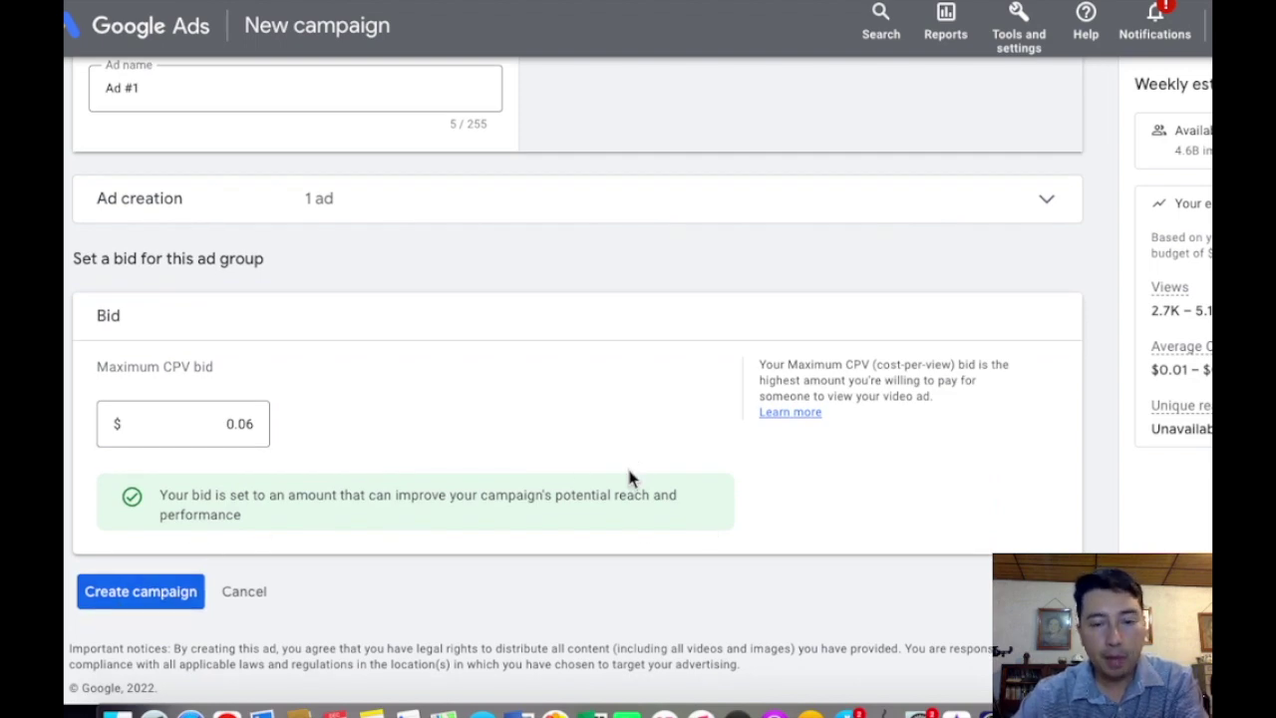
pyautogui.scroll(15, 629, 498)
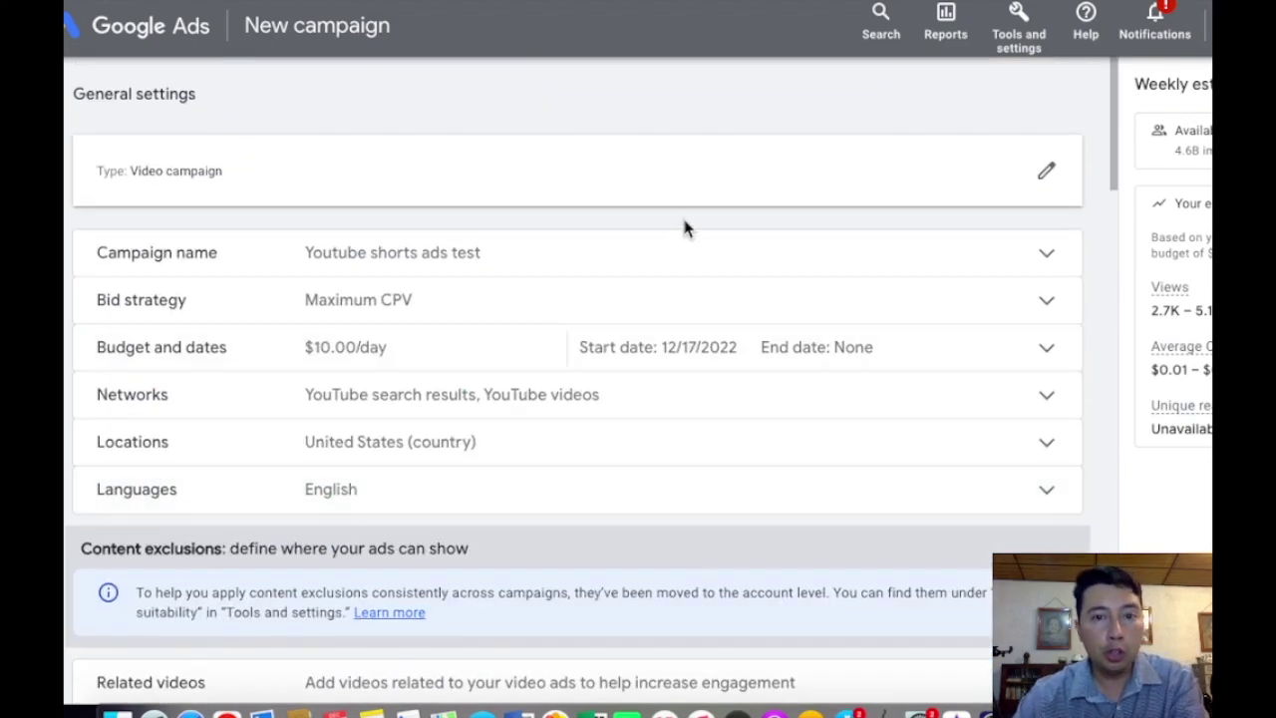
pyautogui.scroll(-15, 636, 394)
pyautogui.scroll(-8, 632, 399)
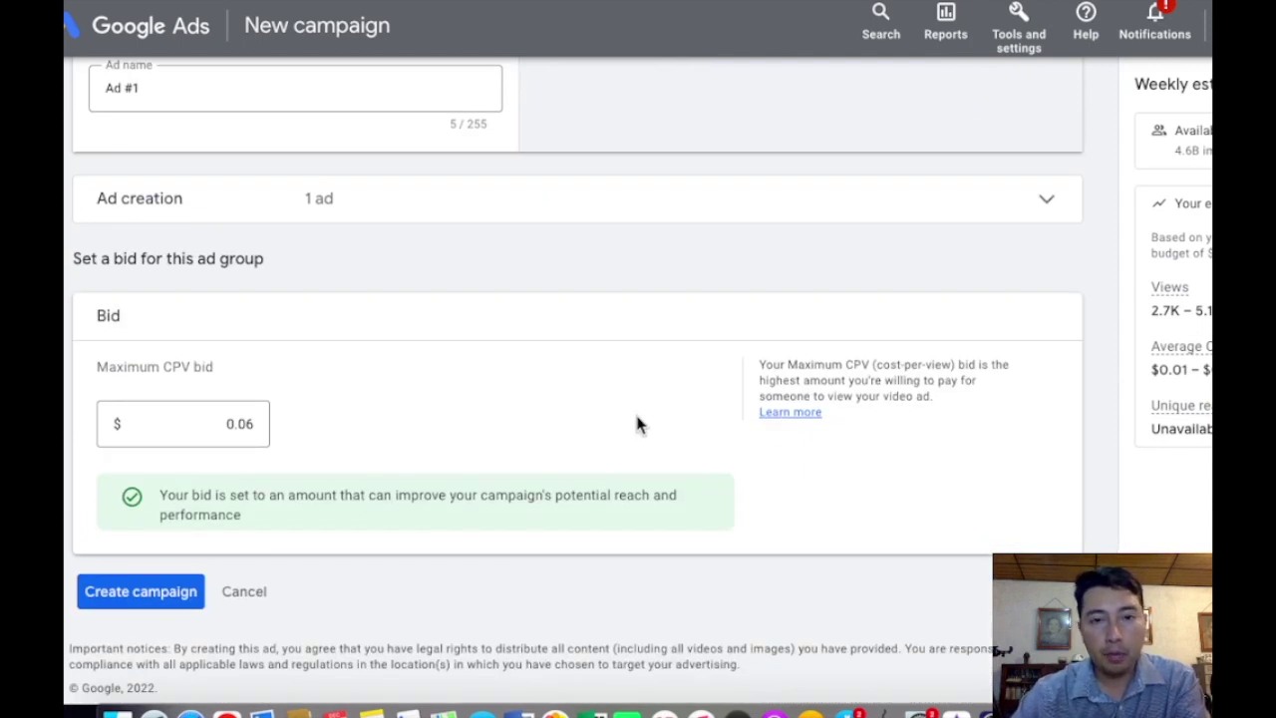
pyautogui.scroll(2, 639, 426)
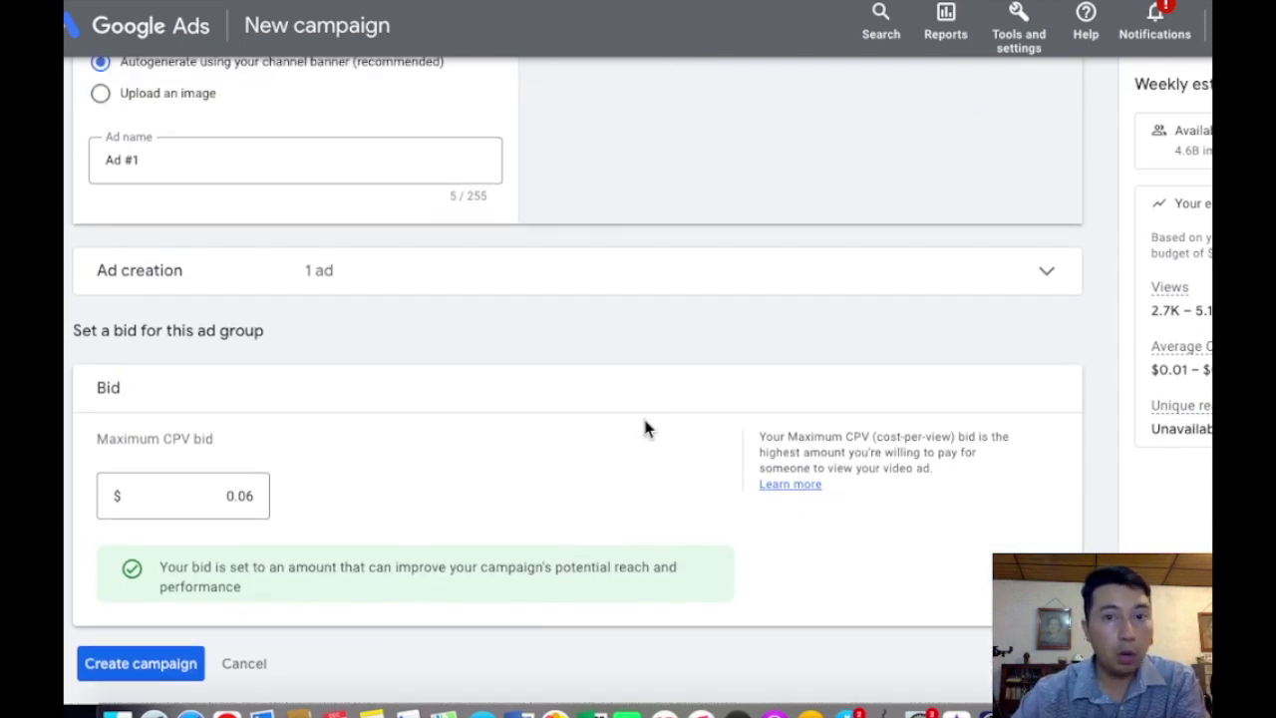
pyautogui.scroll(15, 644, 427)
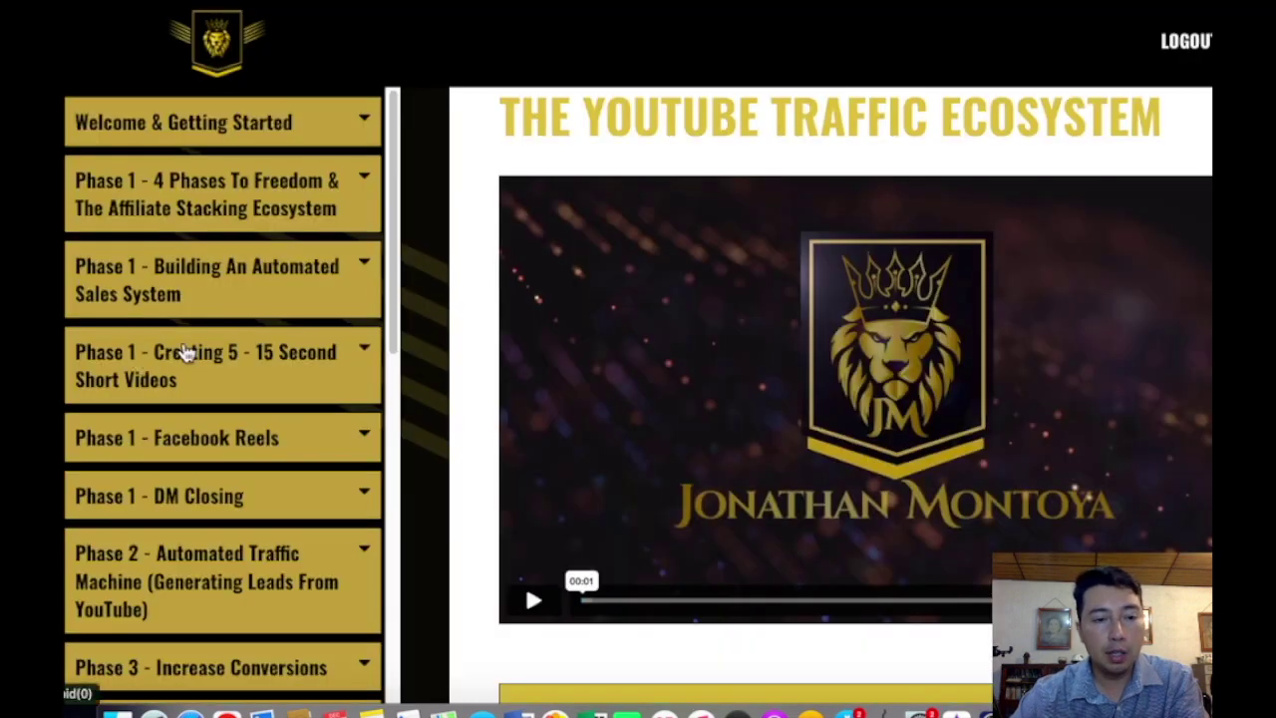
# Switch to the YouTube Traffic Ecosystem course page and look through its list of training phases
pyautogui.scroll(-5, 325, 346)
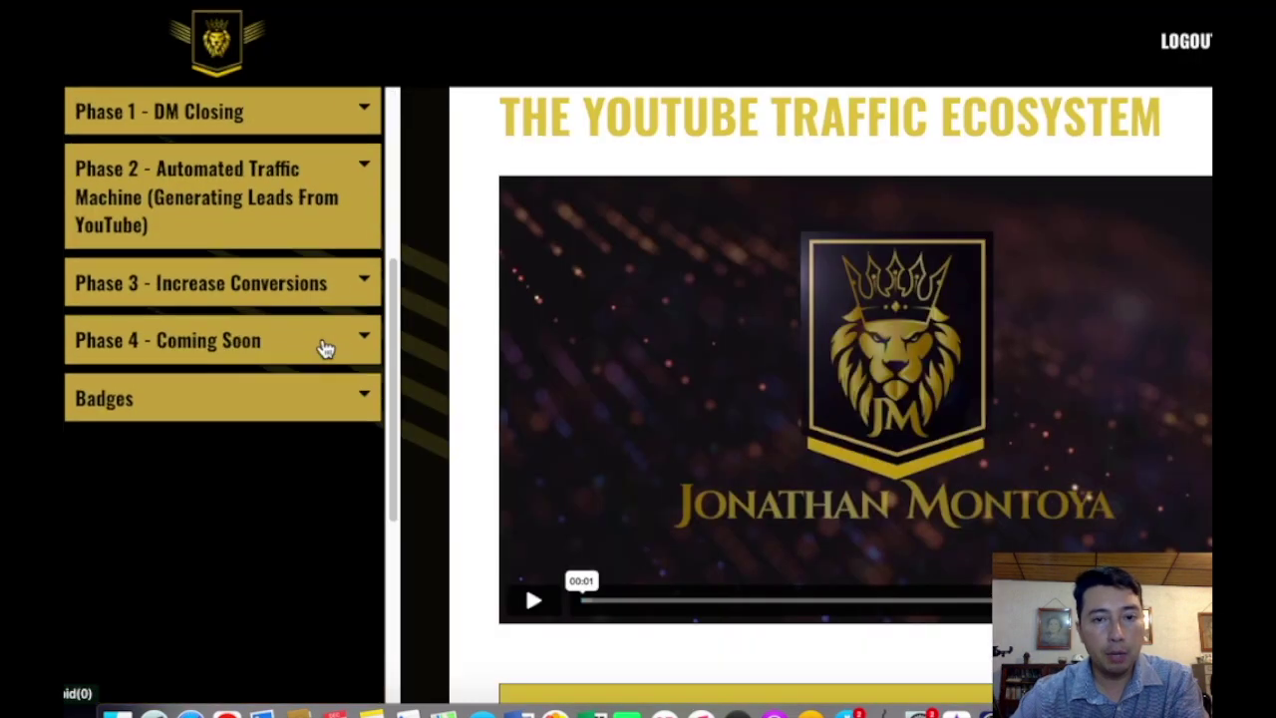
pyautogui.scroll(1, 627, 357)
pyautogui.scroll(5, 328, 350)
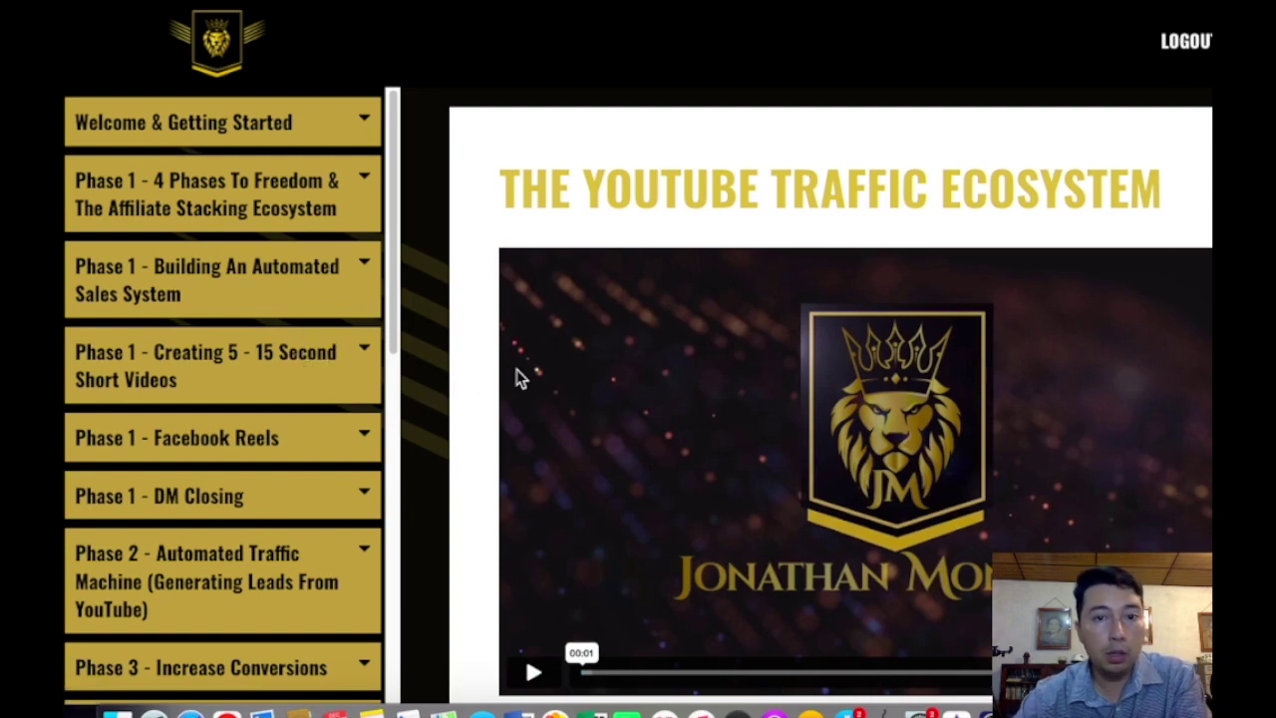
pyautogui.scroll(-5, 599, 367)
pyautogui.scroll(5, 724, 365)
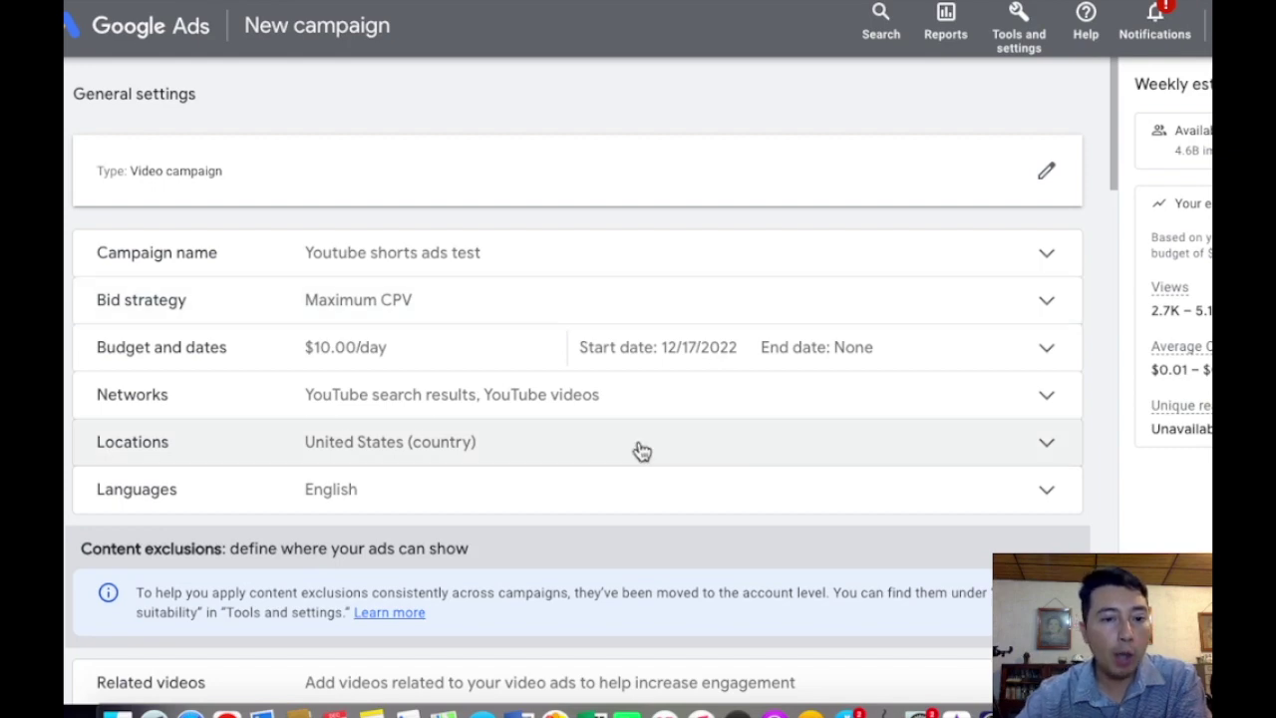
pyautogui.scroll(-10, 740, 408)
pyautogui.scroll(10, 738, 429)
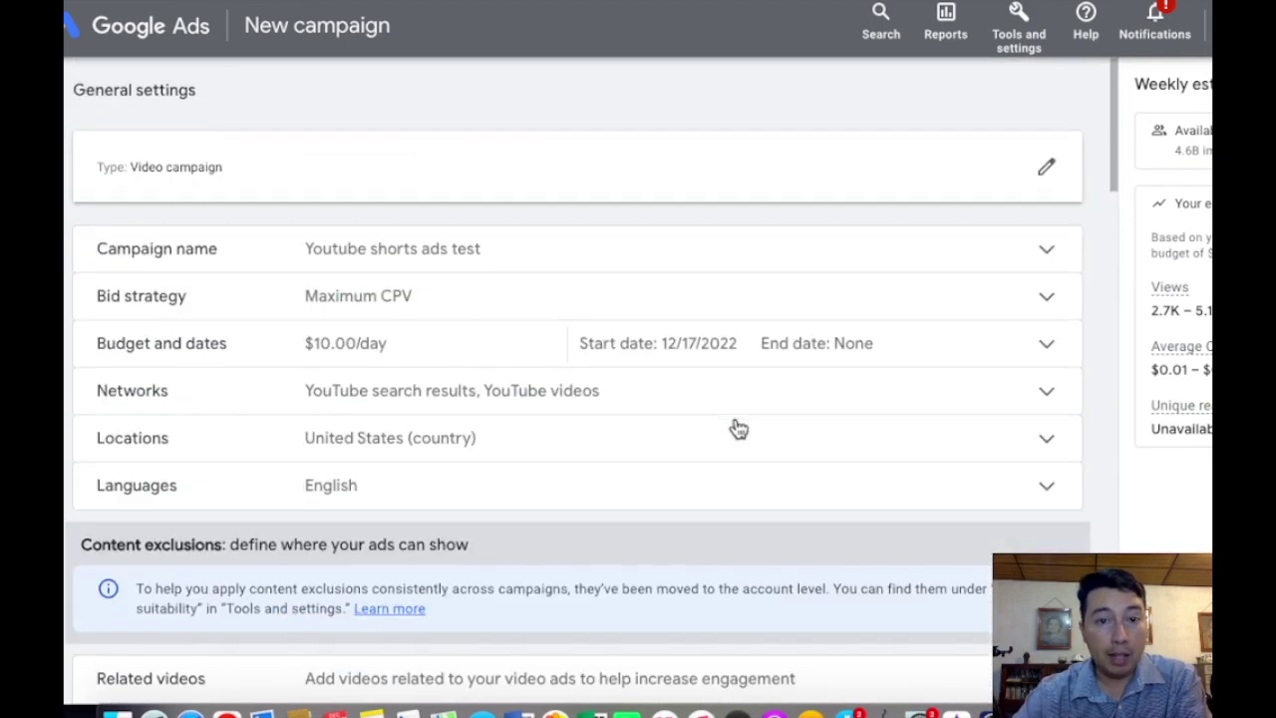